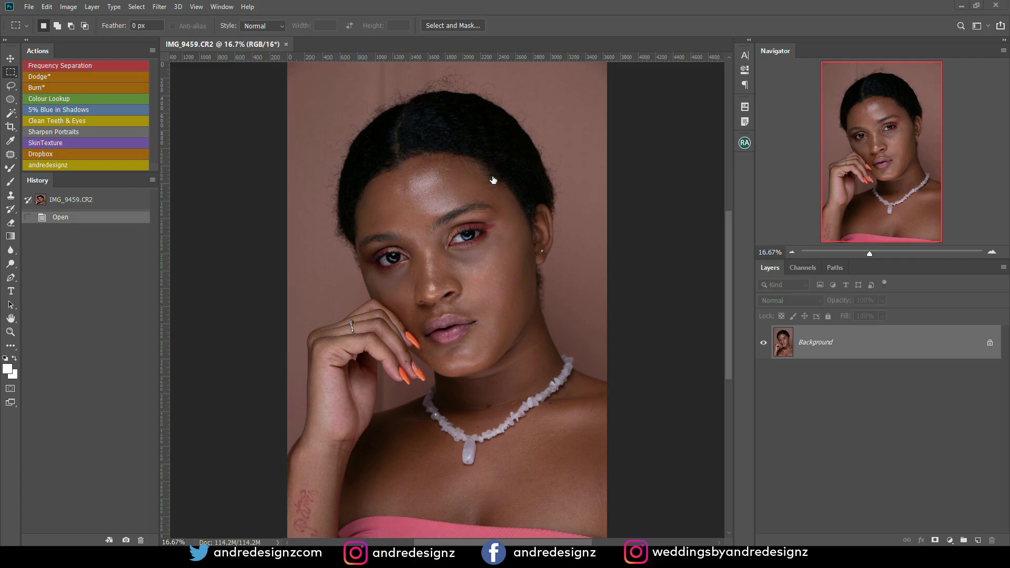
Step: Duplicate the Background layer and crop the portrait to a 4:5 ratio around the head, hand and necklace
left_click_drag(868, 327, 979, 540)
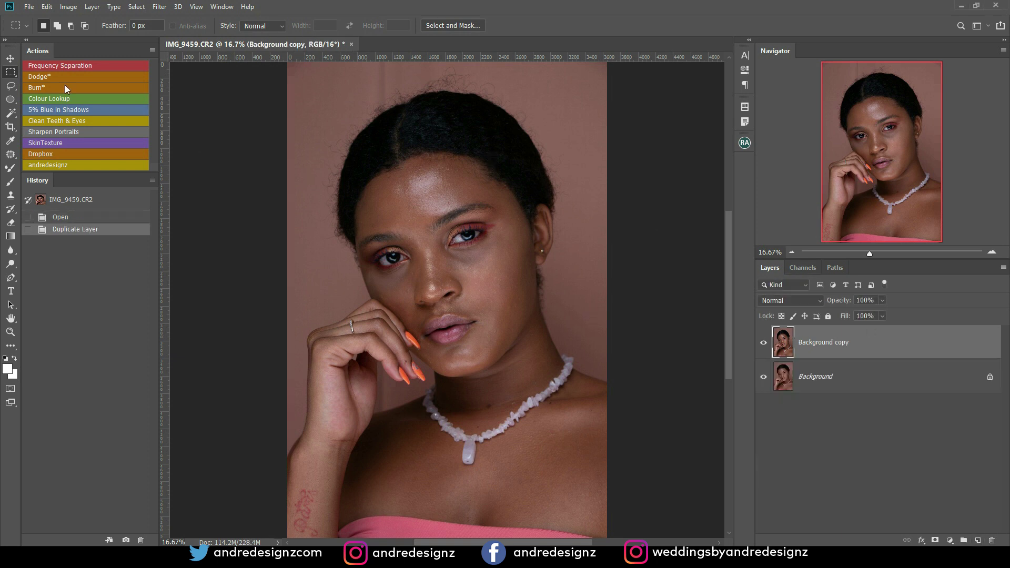
left_click(10, 127)
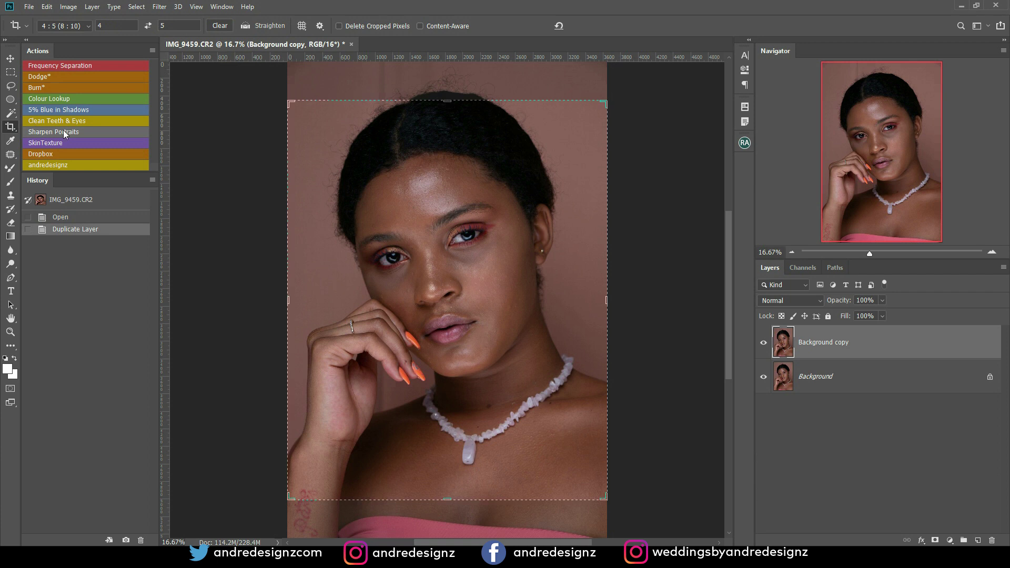
left_click(84, 27)
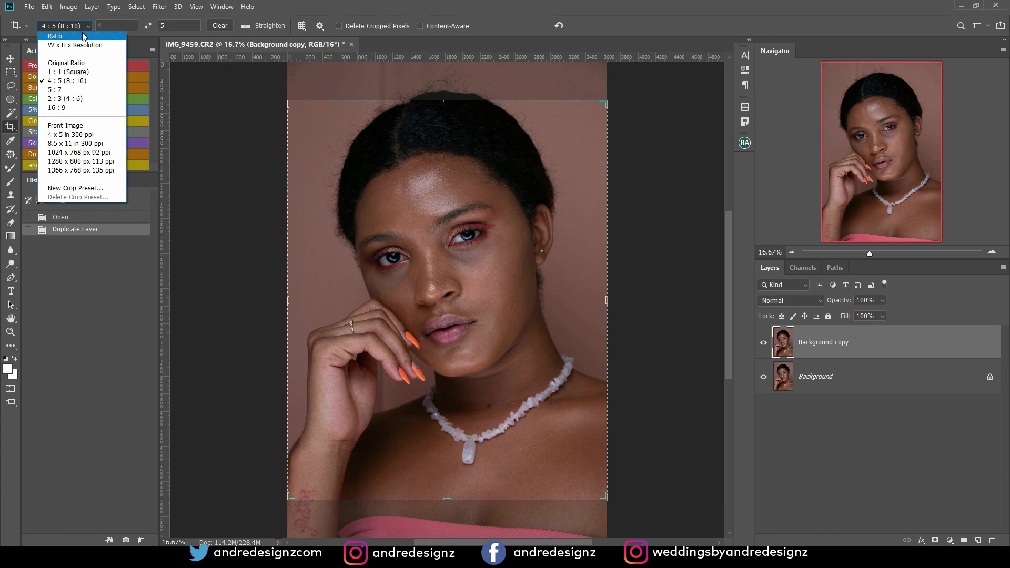
left_click(463, 227)
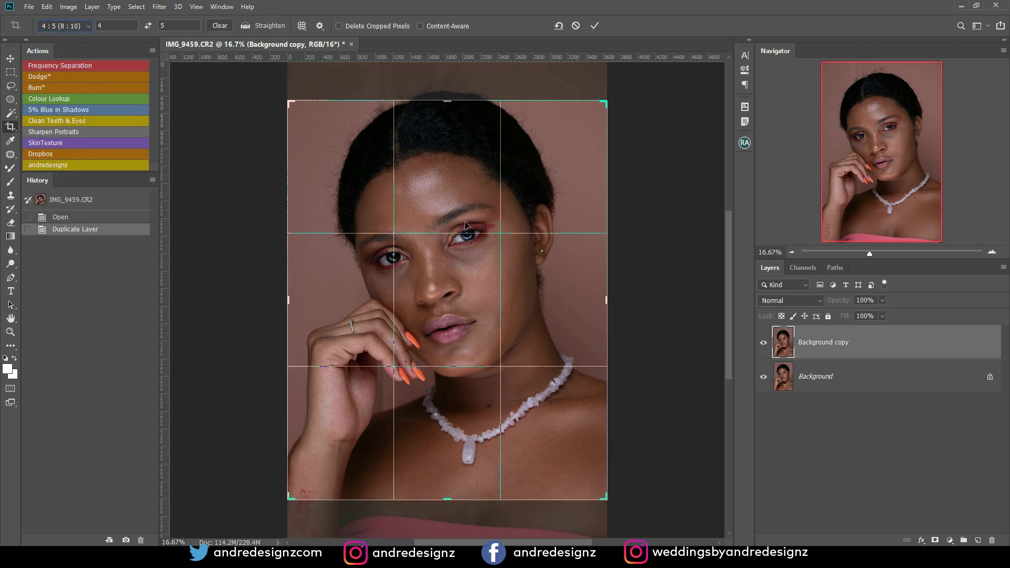
left_click_drag(463, 182, 465, 205)
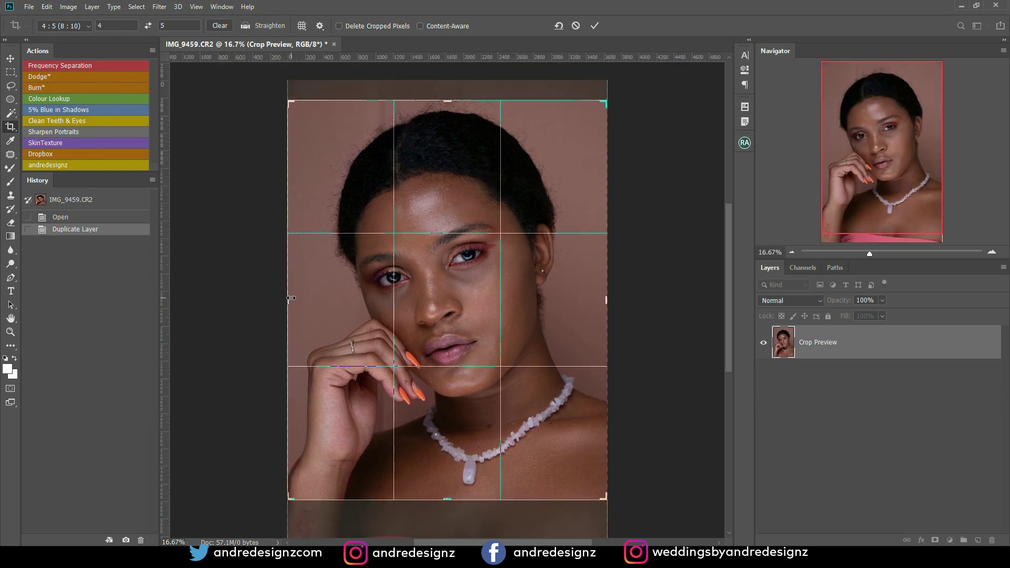
left_click_drag(291, 298, 292, 278)
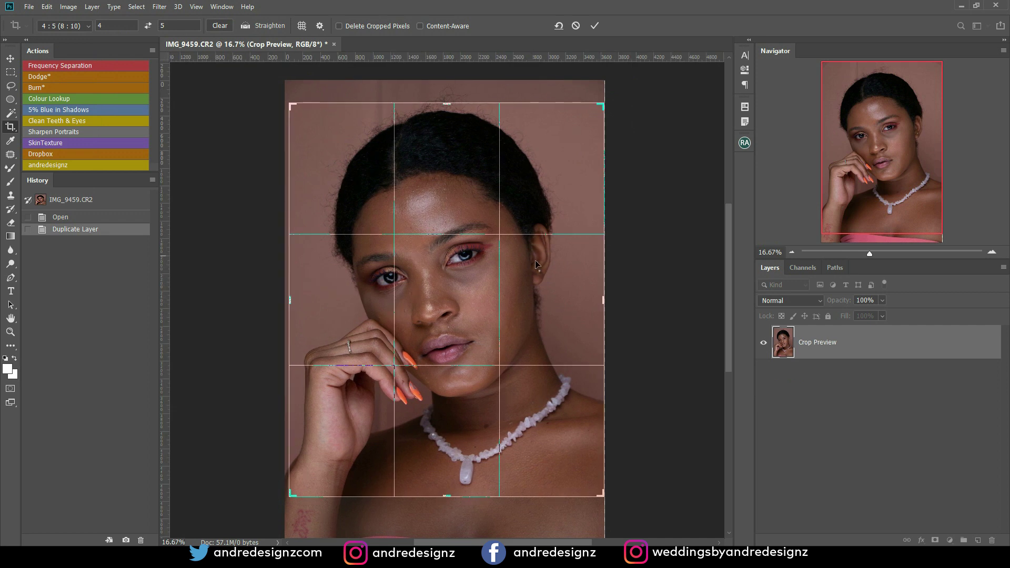
left_click_drag(604, 299, 596, 299)
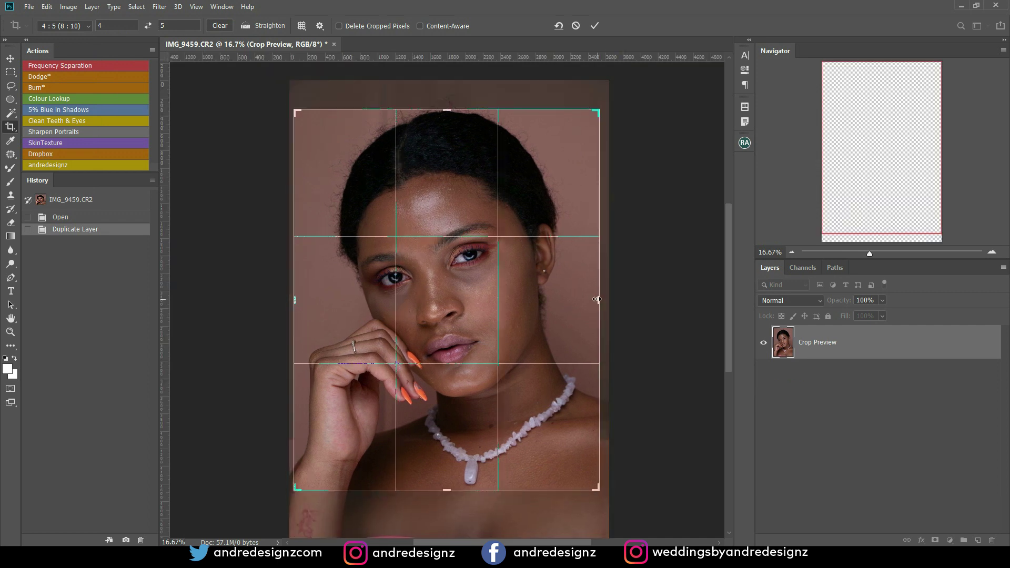
left_click_drag(545, 258, 547, 236)
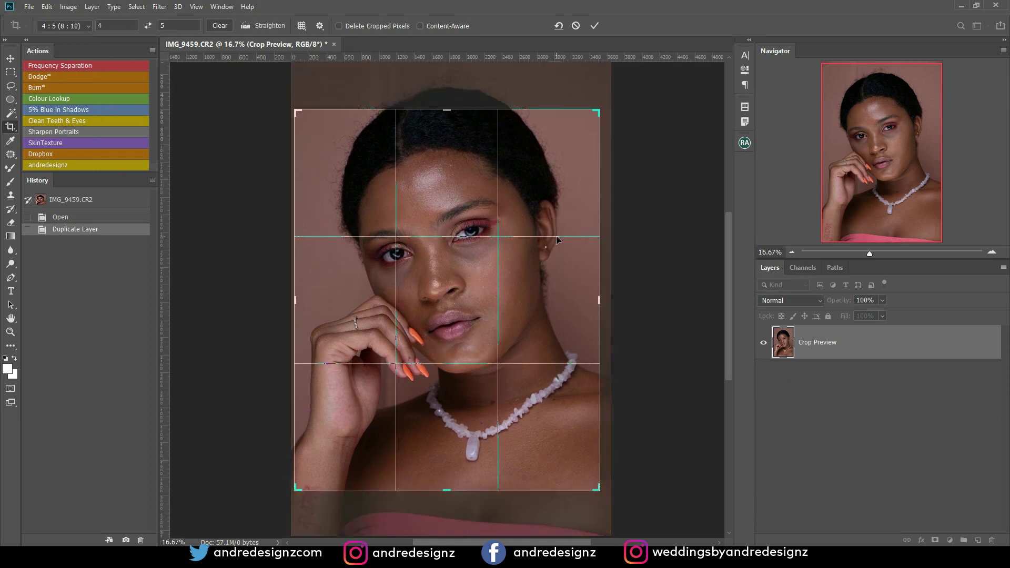
key("Return")
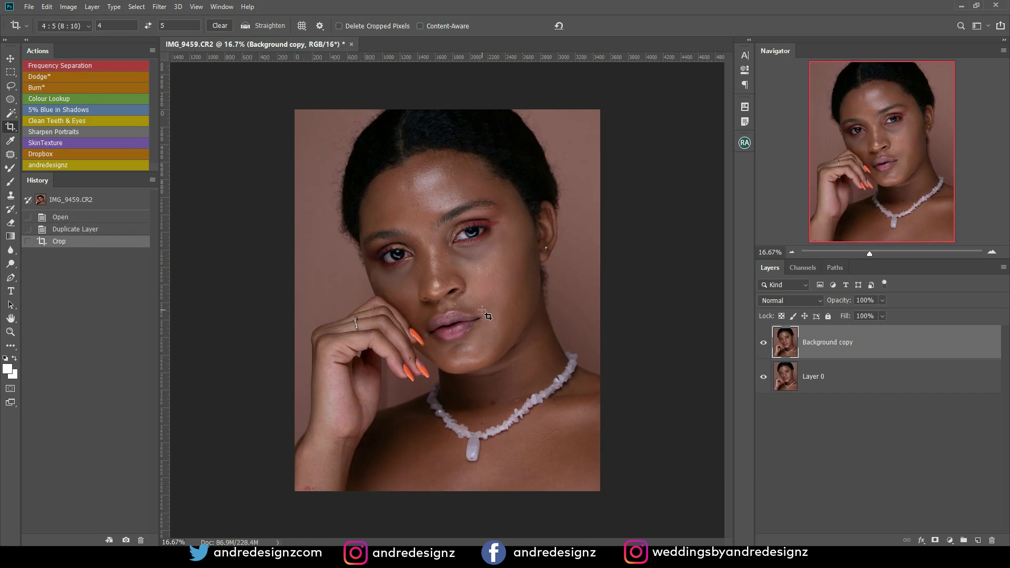
Step: Tighten the 4:5 crop slightly from its lower edge so the forearm tattoo and top are cut out
scroll(488, 305, "up", 3)
scroll(487, 303, "down", 3)
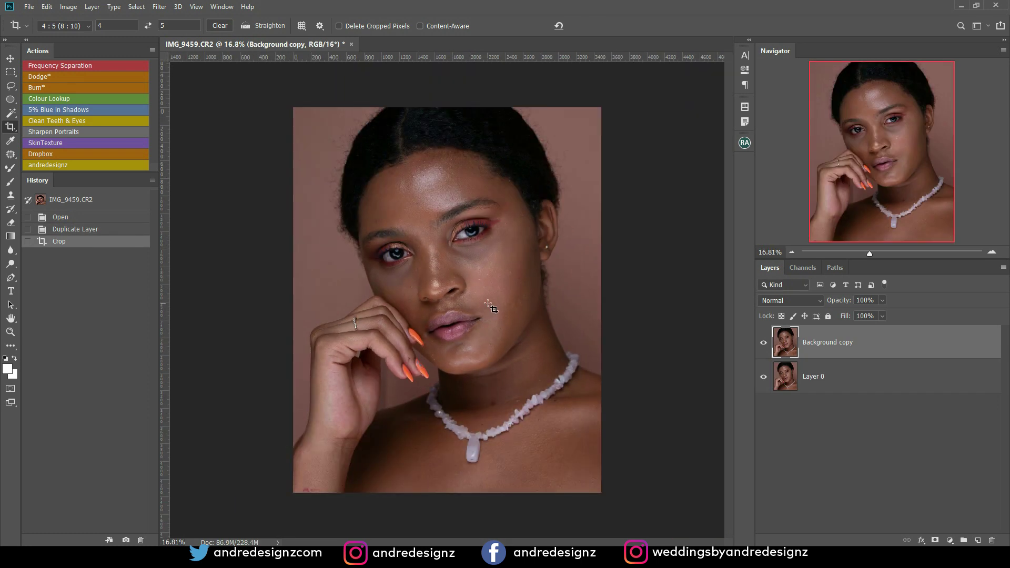
left_click(478, 369)
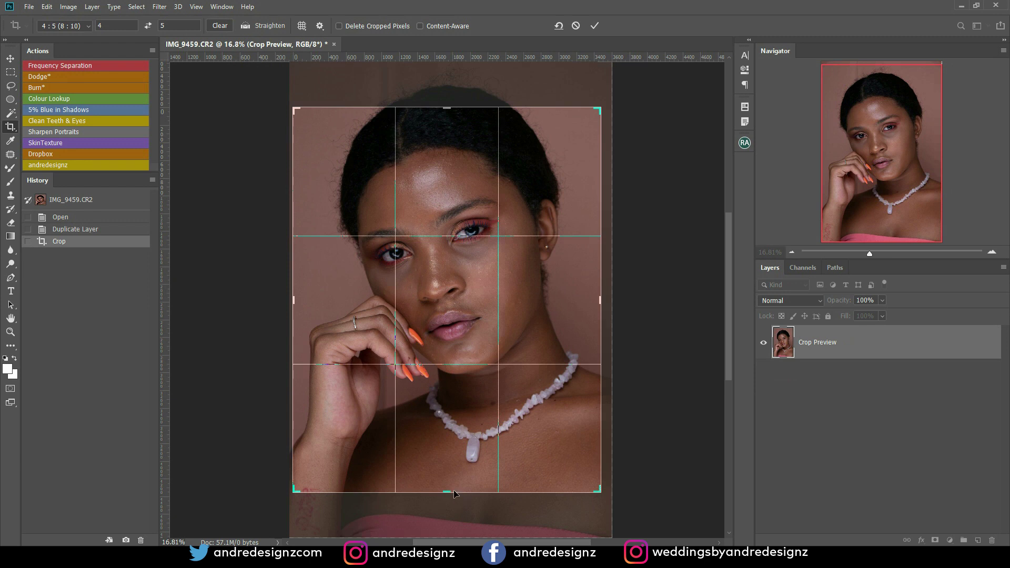
left_click_drag(451, 492, 444, 488)
key("ctrl+r")
key("Return")
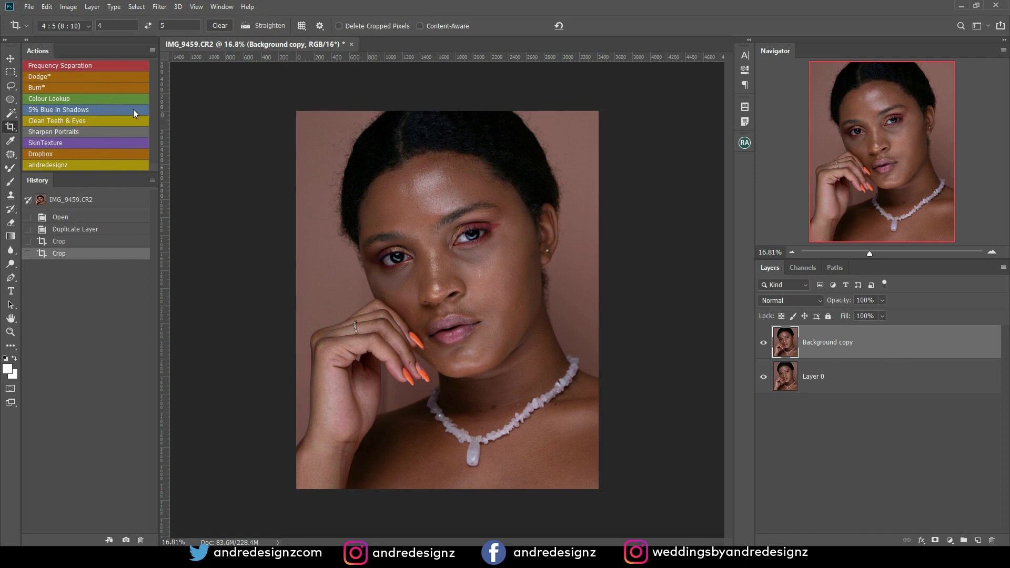
Step: Run the Frequency Separation action with a Gaussian Blur radius of 6.4 pixels for the Low* layer
left_click(77, 65)
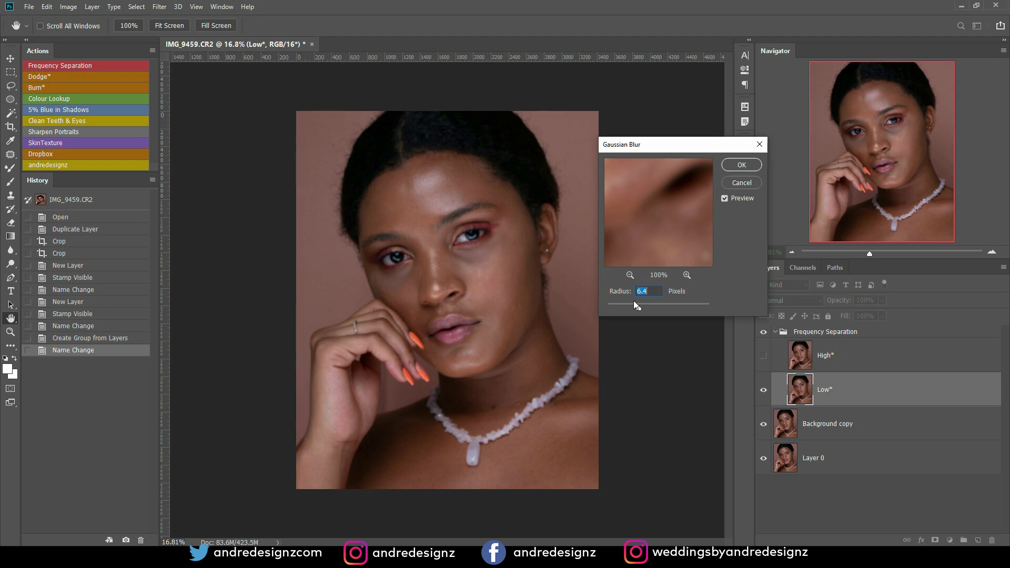
left_click(745, 167)
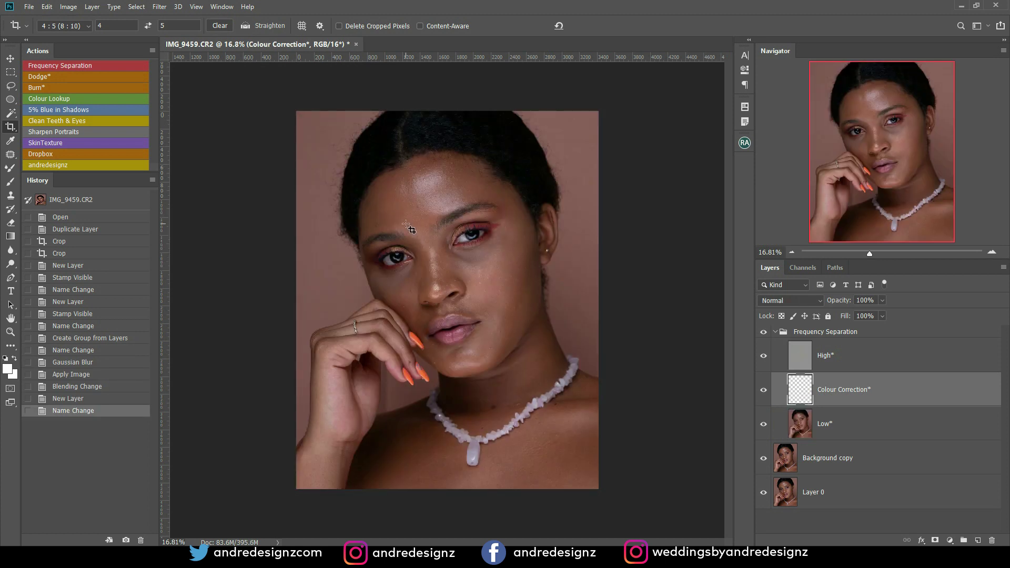
Step: Set up the Brush tool with a flow of 2% for painting on the Colour Correction* layer
scroll(468, 260, "up", 3)
scroll(468, 260, "up", 3)
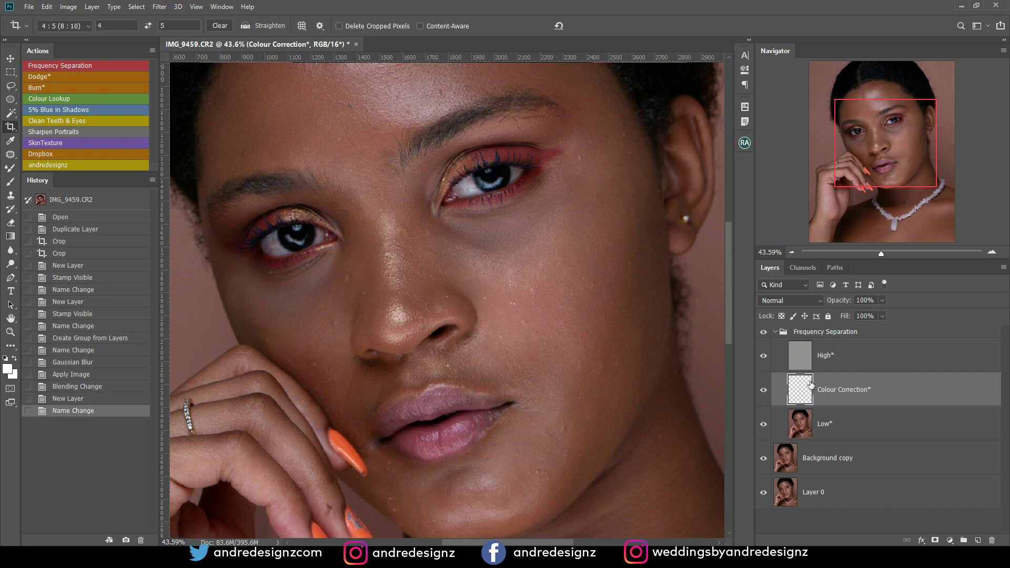
key("b")
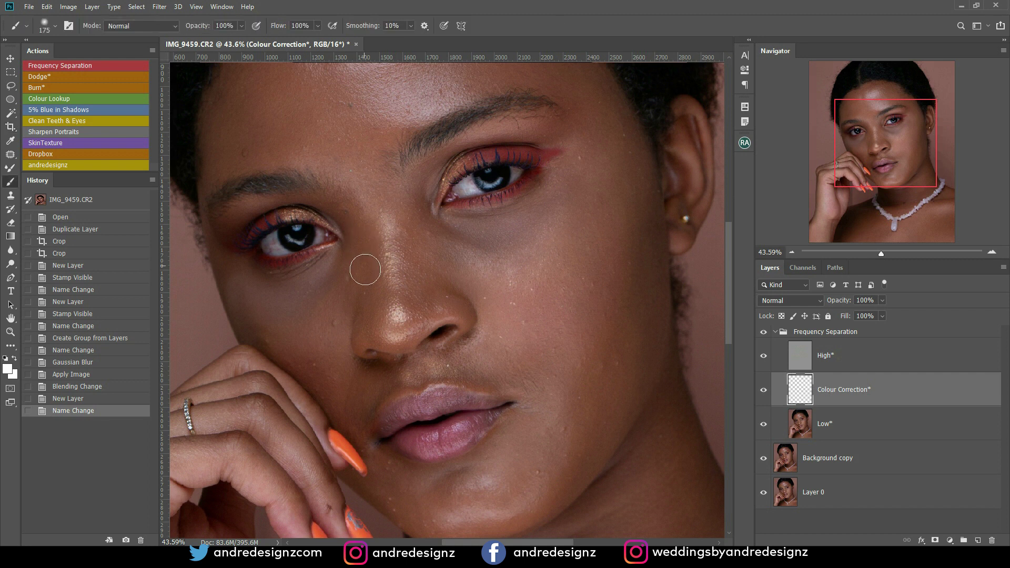
left_click(318, 26)
left_click_drag(275, 46, 272, 46)
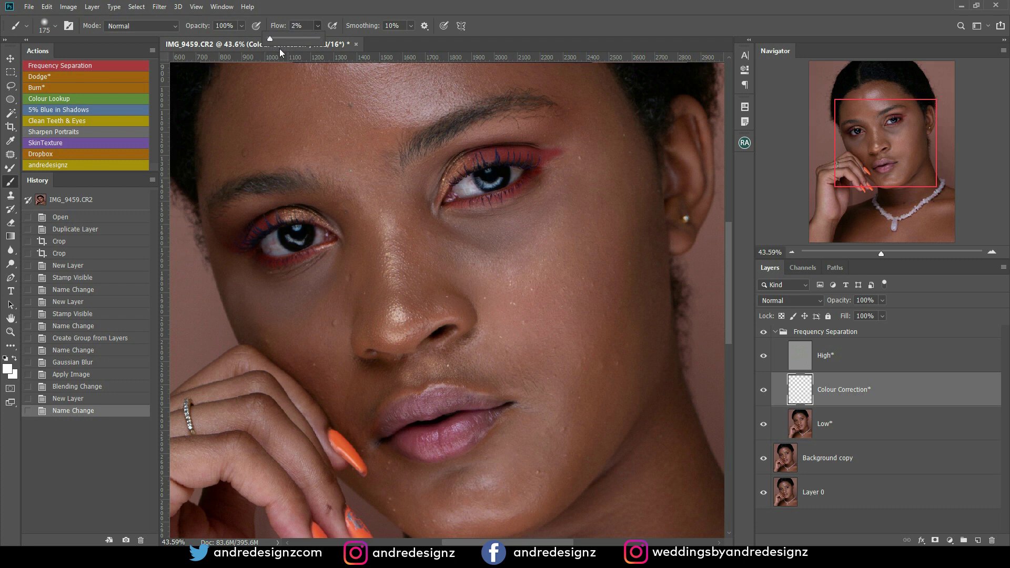
left_click(507, 32)
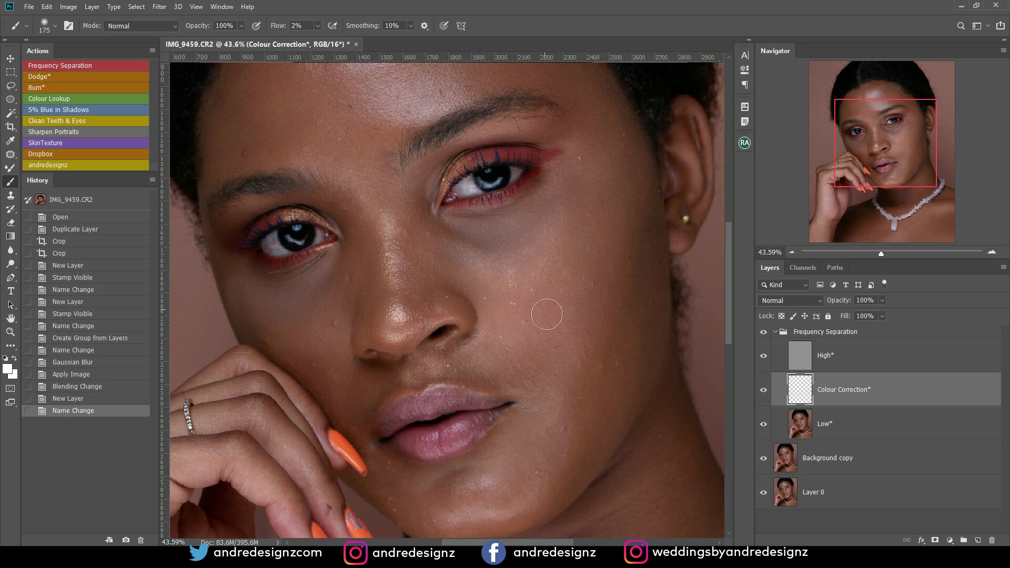
Step: Sample the bright cheek skin, paint it over the dark area beneath the right-hand eye, and compare the Colour Correction* layer hidden and shown
key("alt")
left_click(545, 288, "alt")
mouse_move(460, 245)
left_mouse_down()
mouse_move(501, 268)
mouse_move(516, 249)
mouse_move(467, 229)
mouse_move(554, 197)
mouse_move(522, 242)
mouse_move(452, 243)
mouse_move(442, 229)
mouse_move(489, 266)
mouse_move(469, 244)
mouse_move(546, 205)
mouse_move(539, 219)
mouse_move(465, 224)
mouse_move(471, 250)
mouse_move(447, 245)
mouse_move(458, 267)
mouse_move(451, 253)
mouse_move(547, 216)
mouse_move(548, 200)
mouse_move(492, 244)
mouse_move(517, 227)
mouse_move(452, 230)
mouse_move(489, 244)
left_mouse_up()
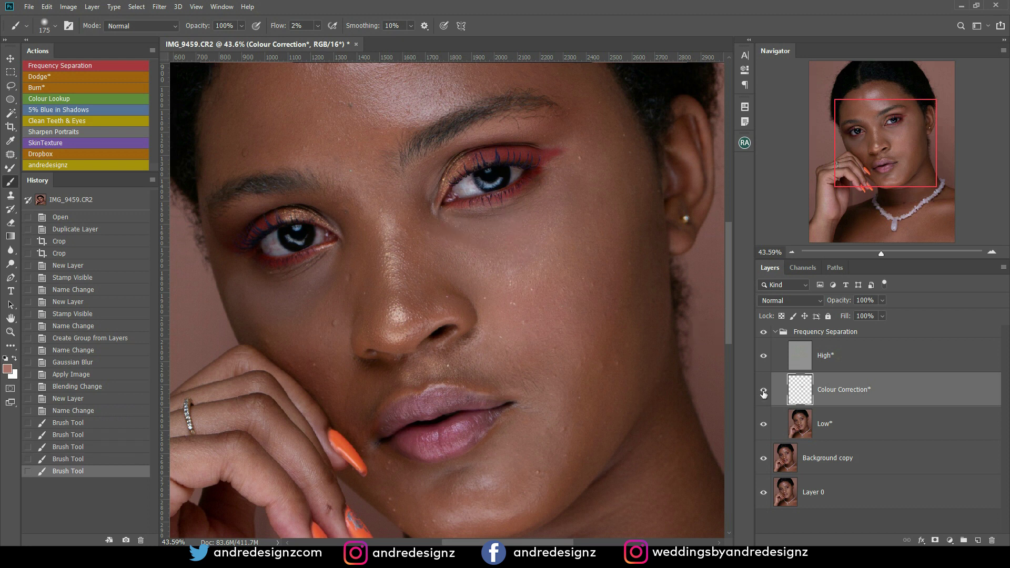
left_click(763, 391)
left_click(763, 392)
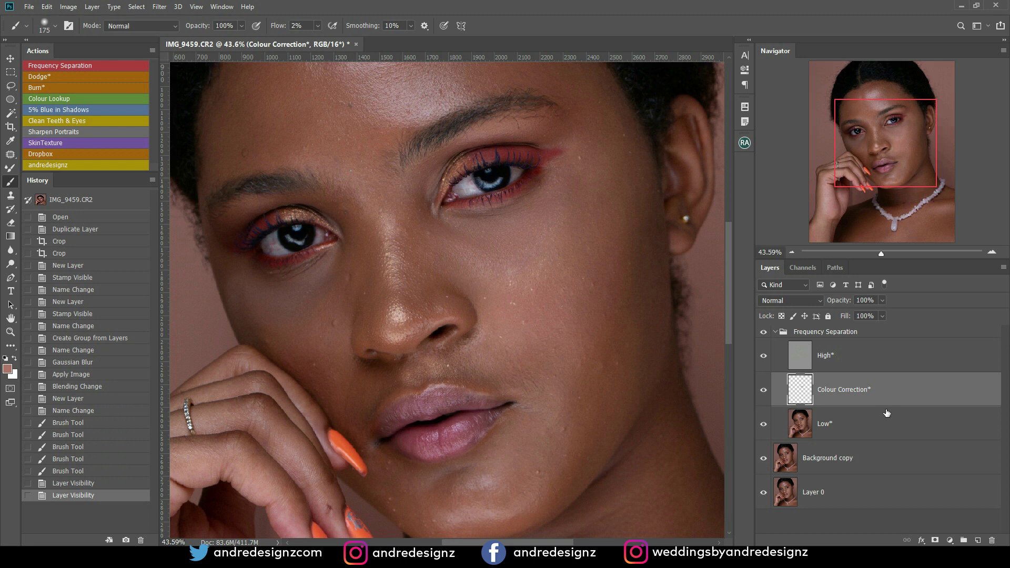
Step: Add a new layer above Colour Correction* and even out the skin beneath the left-hand eye with sampled cheek colour
left_click(977, 541)
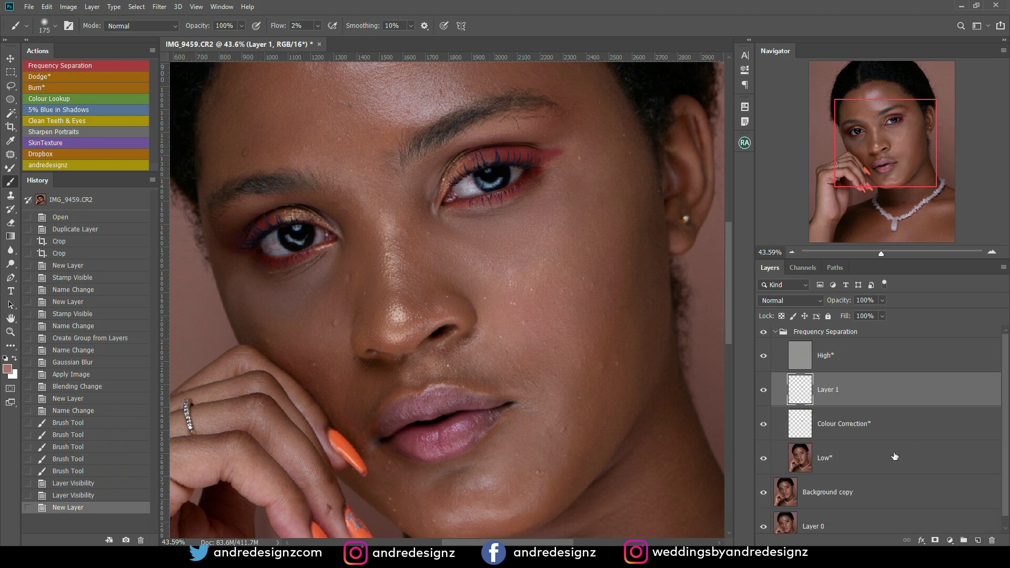
left_click(320, 327, "alt")
left_click_drag(322, 280, 315, 321)
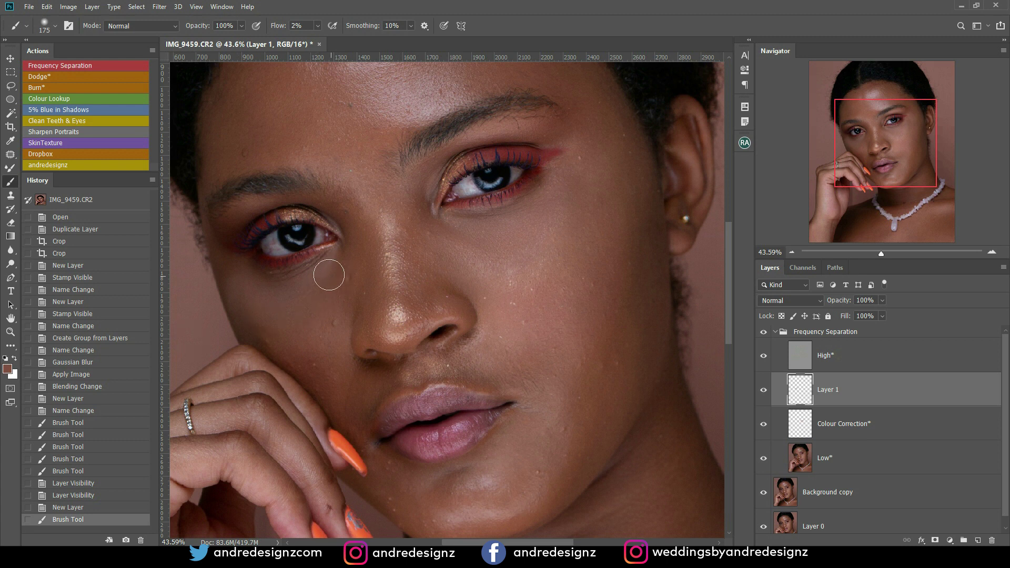
mouse_move(274, 297)
left_mouse_down()
mouse_move(228, 268)
mouse_move(265, 334)
mouse_move(329, 274)
mouse_move(302, 307)
mouse_move(279, 312)
left_mouse_up()
mouse_move(295, 305)
left_mouse_down()
mouse_move(278, 251)
mouse_move(316, 282)
mouse_move(328, 271)
mouse_move(311, 295)
left_mouse_up()
left_click_drag(307, 338, 228, 261)
left_click(303, 313)
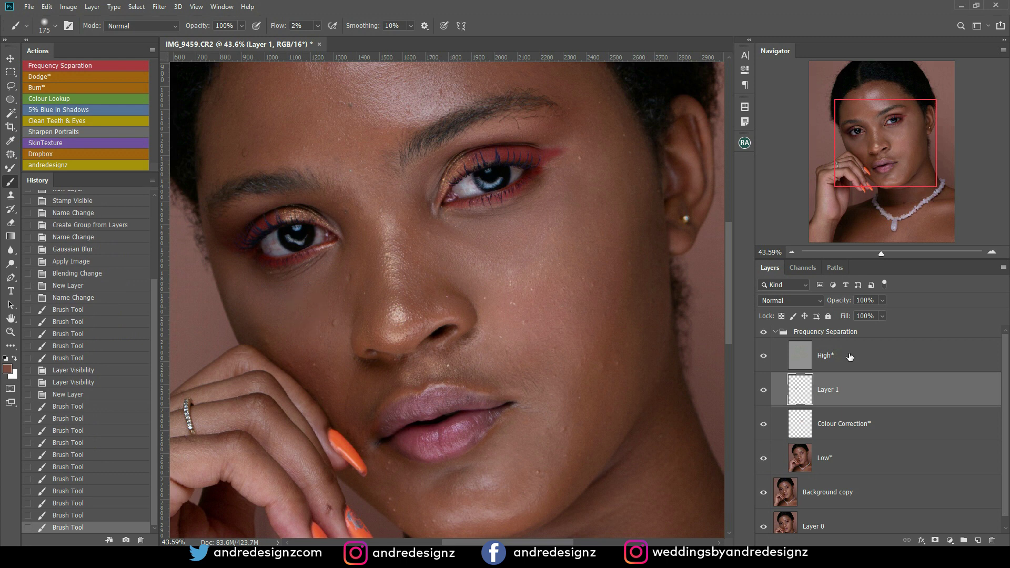
Step: Group Layer 1 with Colour Correction* and compare the retouch with the group hidden and shown
left_click(829, 427, "ctrl")
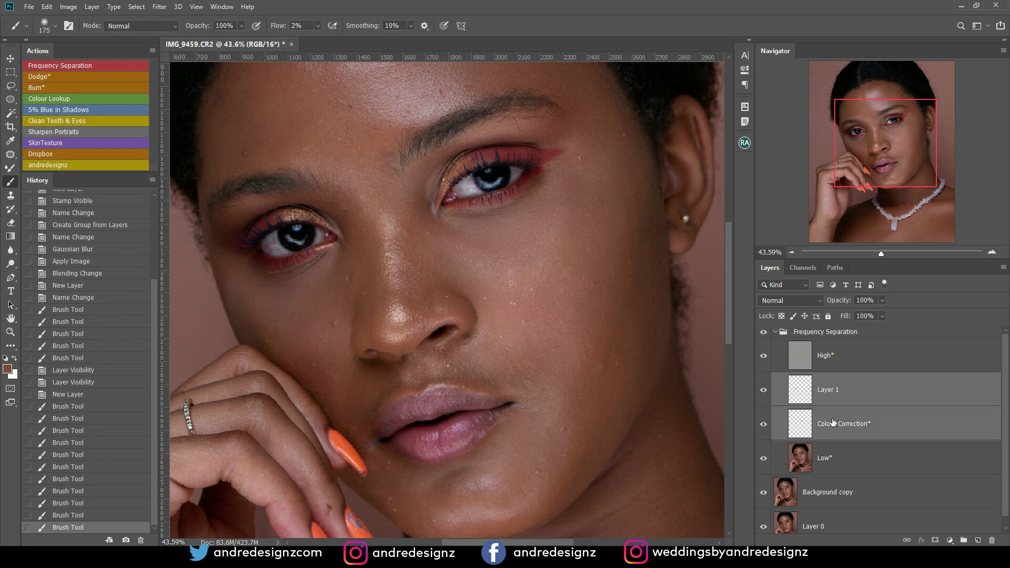
key("ctrl+g")
left_click(766, 380)
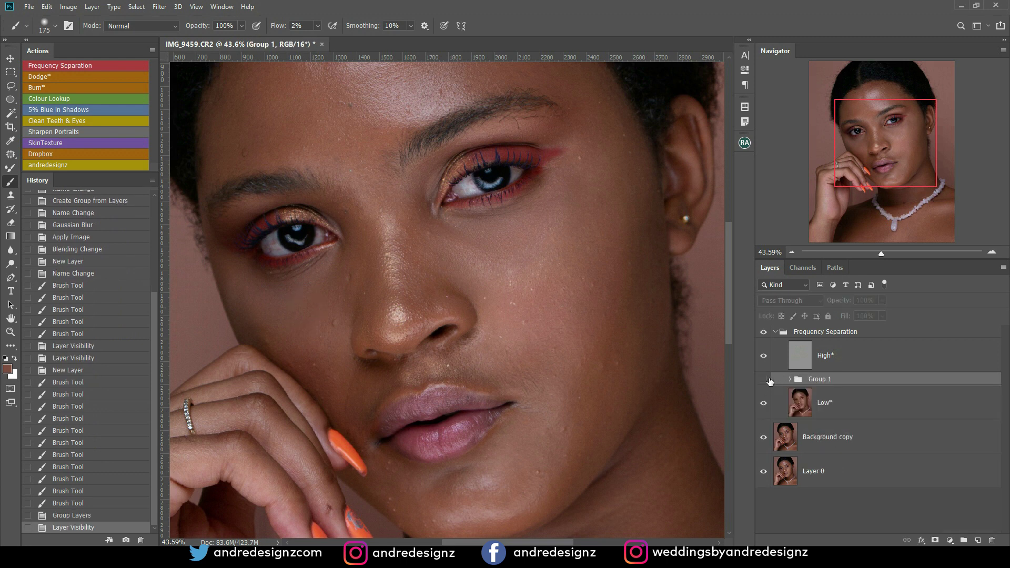
left_click(764, 379)
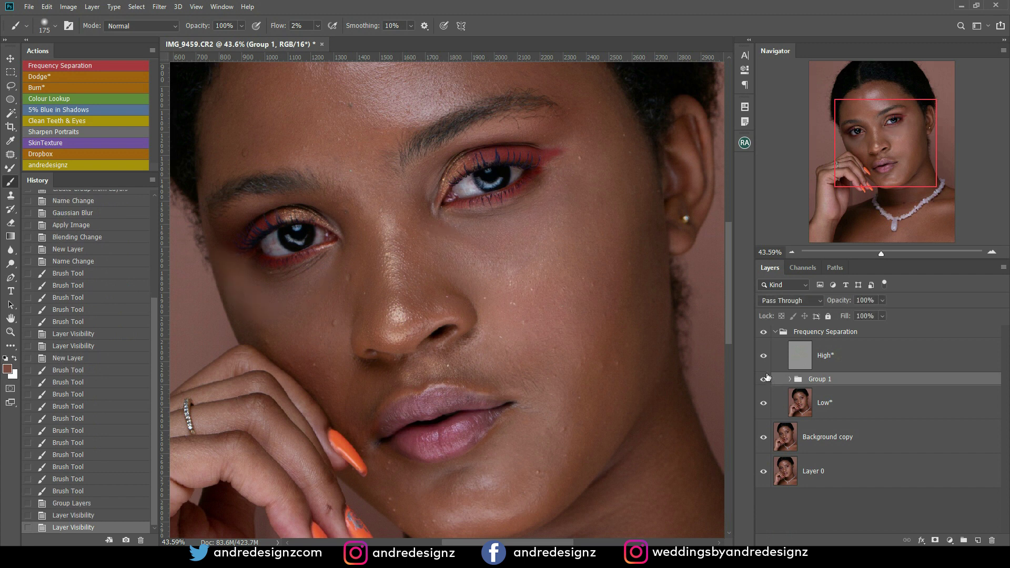
Step: Patch the specks beside the nose and on the adjoining inner cheek on the High* layer with the Patch tool
left_click(825, 358)
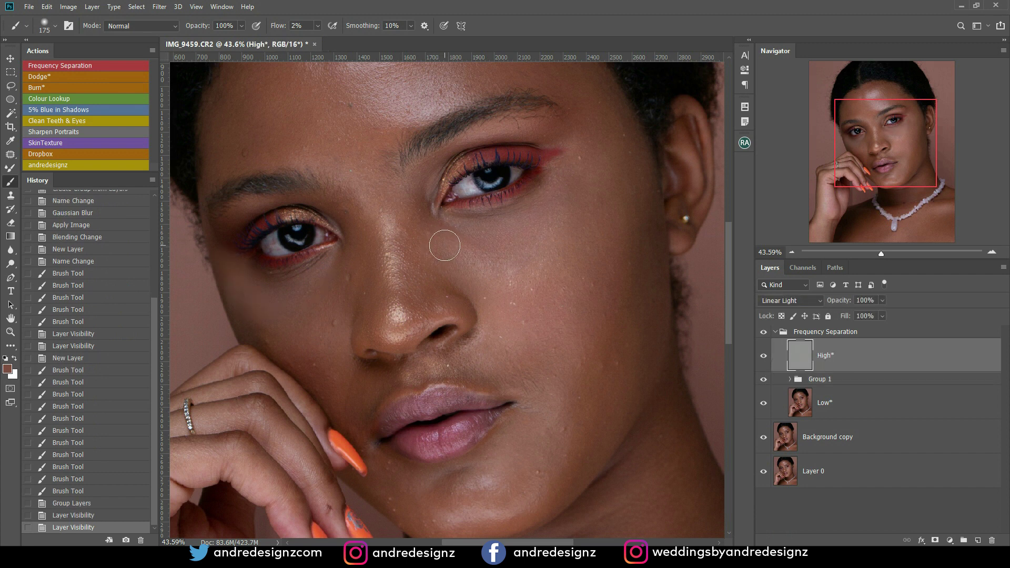
key("j")
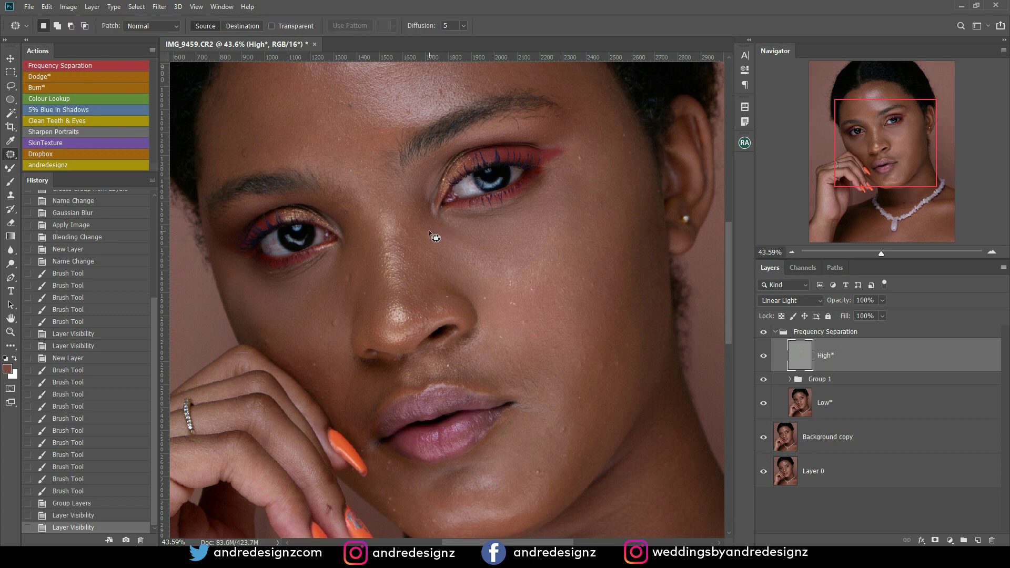
left_click_drag(430, 232, 449, 257)
key("ctrl+d")
mouse_move(505, 307)
left_mouse_down()
mouse_move(479, 297)
mouse_move(501, 303)
left_mouse_up()
mouse_move(496, 302)
left_mouse_down()
mouse_move(489, 289)
mouse_move(510, 291)
mouse_move(510, 304)
mouse_move(547, 295)
mouse_move(517, 277)
left_mouse_up()
key("ctrl+d")
key("ctrl+d")
Step: Patch the blemishes across the middle and outer part of the right-hand cheek with clean skin texture
mouse_move(515, 282)
left_mouse_down()
mouse_move(508, 317)
mouse_move(546, 341)
mouse_move(529, 352)
mouse_move(558, 351)
left_mouse_up()
key("ctrl+d")
key("ctrl+d")
key("ctrl+d")
mouse_move(556, 347)
left_mouse_down()
mouse_move(577, 337)
mouse_move(585, 389)
mouse_move(624, 358)
left_mouse_up()
key("ctrl+d")
key("ctrl+d")
mouse_move(616, 366)
left_mouse_down()
mouse_move(624, 381)
mouse_move(595, 367)
mouse_move(605, 361)
left_mouse_up()
key("ctrl+d")
left_click_drag(601, 368, 603, 389)
key("ctrl+d")
mouse_move(625, 348)
left_mouse_down()
mouse_move(630, 371)
mouse_move(616, 342)
left_mouse_up()
key("ctrl+d")
left_click_drag(591, 275, 595, 297)
key("ctrl+d")
Step: Patch the small spots on the temple beyond the outer corner of the right-hand eye
mouse_move(575, 153)
left_mouse_down()
mouse_move(584, 165)
mouse_move(604, 158)
left_mouse_up()
mouse_move(626, 122)
left_mouse_down()
mouse_move(624, 163)
mouse_move(636, 155)
left_mouse_up()
mouse_move(631, 157)
left_mouse_down()
mouse_move(626, 179)
mouse_move(616, 179)
left_mouse_up()
key("ctrl+d")
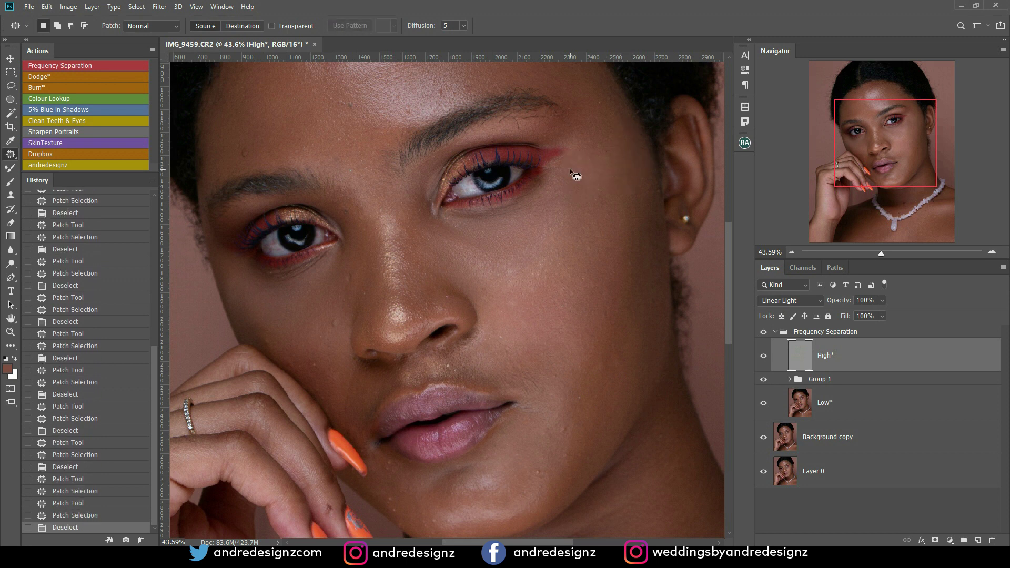
Step: Patch the spots beneath the left-hand eye, along the side of the nose and on the cheek above the hand
left_click(343, 296)
left_click_drag(339, 312, 332, 341)
key("ctrl+d")
mouse_move(352, 267)
left_mouse_down()
mouse_move(347, 289)
mouse_move(369, 292)
left_mouse_up()
key("ctrl+d")
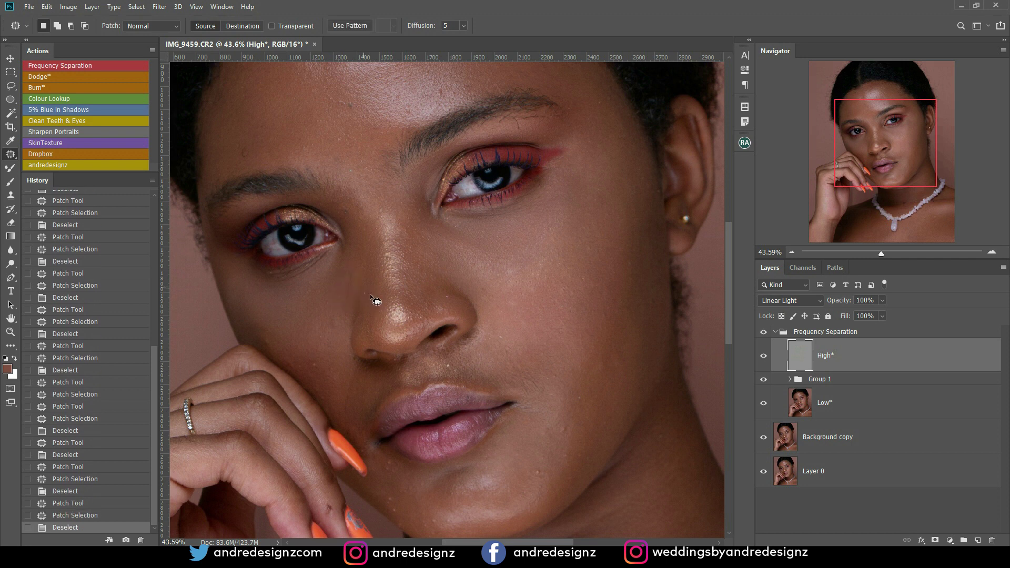
mouse_move(325, 373)
left_mouse_down()
mouse_move(319, 399)
mouse_move(332, 397)
mouse_move(268, 335)
mouse_move(280, 347)
mouse_move(263, 330)
left_mouse_up()
key("ctrl+d")
key("ctrl+d")
key("ctrl+d")
Step: Patch the blemishes on the lower forehead above and beside the left-hand eyebrow
left_click_drag(245, 146, 314, 143)
key("ctrl+d")
mouse_move(310, 145)
left_mouse_down()
mouse_move(324, 124)
mouse_move(360, 108)
mouse_move(352, 105)
left_mouse_up()
key("ctrl+d")
left_click_drag(352, 108, 355, 125)
key("ctrl+d")
left_click_drag(347, 180, 349, 171)
left_click_drag(351, 173, 357, 170)
key("ctrl+d")
mouse_move(346, 169)
left_mouse_down()
mouse_move(321, 142)
mouse_move(357, 153)
left_mouse_up()
left_click_drag(354, 146, 360, 113)
left_click_drag(358, 109, 356, 132)
key("ctrl+d")
Step: Patch the texture flaws between the eyebrows, down the nose bridge and beside the nostril
left_click_drag(349, 215, 349, 213)
mouse_move(351, 215)
left_mouse_down()
mouse_move(358, 225)
mouse_move(387, 204)
left_mouse_up()
key("ctrl+d")
mouse_move(384, 212)
left_mouse_down()
mouse_move(395, 214)
mouse_move(405, 279)
mouse_move(395, 253)
mouse_move(396, 267)
left_mouse_up()
key("ctrl+d")
key("ctrl+d")
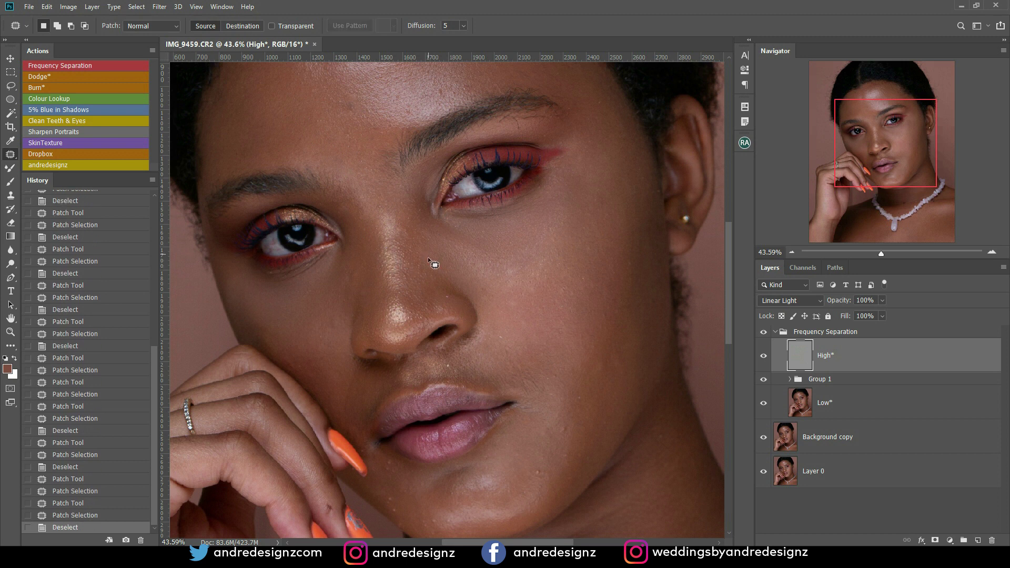
left_click_drag(442, 292, 464, 306)
key("ctrl+d")
Step: Patch the bright specks on the upper forehead near the hairline and around the shiny highlight
left_click_drag(504, 260, 471, 343)
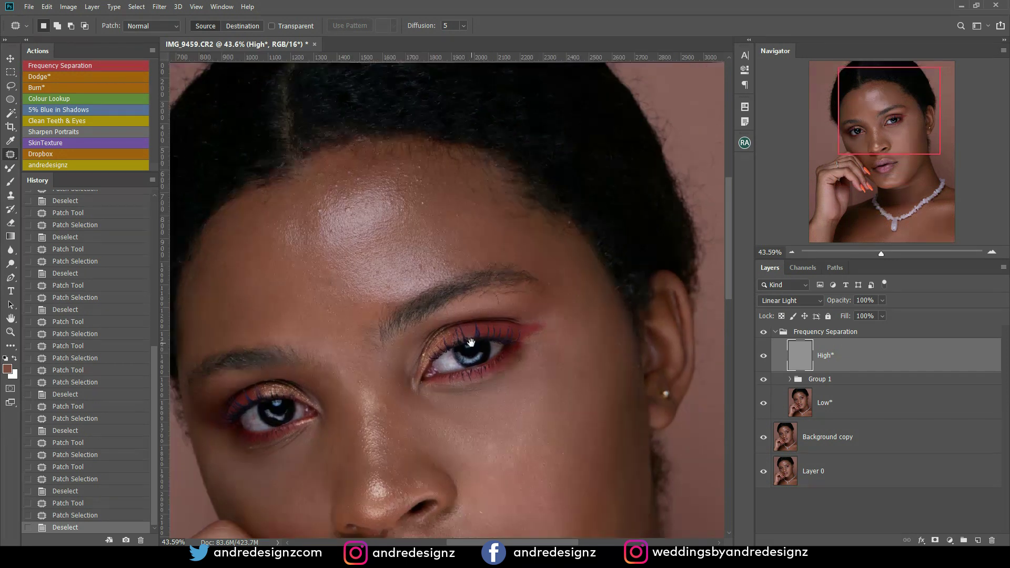
mouse_move(437, 270)
left_mouse_down()
mouse_move(416, 259)
mouse_move(433, 205)
left_mouse_up()
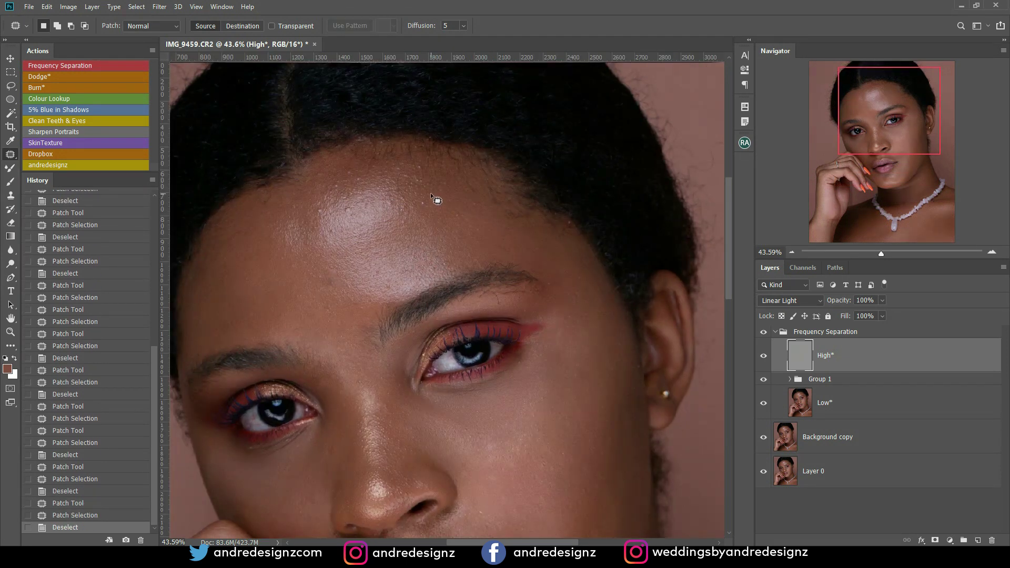
key("ctrl+d")
left_click_drag(421, 164, 425, 164)
mouse_move(426, 168)
left_mouse_down()
mouse_move(436, 183)
mouse_move(390, 190)
mouse_move(429, 184)
mouse_move(415, 187)
left_mouse_up()
key("ctrl+d")
key("ctrl+d")
left_click_drag(418, 188, 432, 196)
key("ctrl+d")
left_click_drag(357, 214, 352, 206)
mouse_move(351, 212)
left_mouse_down()
mouse_move(349, 238)
mouse_move(337, 240)
mouse_move(346, 235)
mouse_move(316, 214)
mouse_move(320, 231)
mouse_move(347, 183)
mouse_move(370, 175)
left_mouse_up()
key("ctrl+d")
Step: Try to patch more of the uneven texture just below the hairline at the centre of the forehead
mouse_move(363, 176)
left_mouse_down()
mouse_move(354, 191)
mouse_move(329, 174)
left_mouse_up()
mouse_move(326, 175)
left_mouse_down()
mouse_move(379, 174)
mouse_move(387, 185)
mouse_move(375, 154)
mouse_move(351, 152)
mouse_move(346, 179)
mouse_move(374, 182)
left_mouse_up()
key("ctrl+d")
mouse_move(366, 180)
left_mouse_down()
mouse_move(359, 209)
mouse_move(380, 221)
left_mouse_up()
key("ctrl+d")
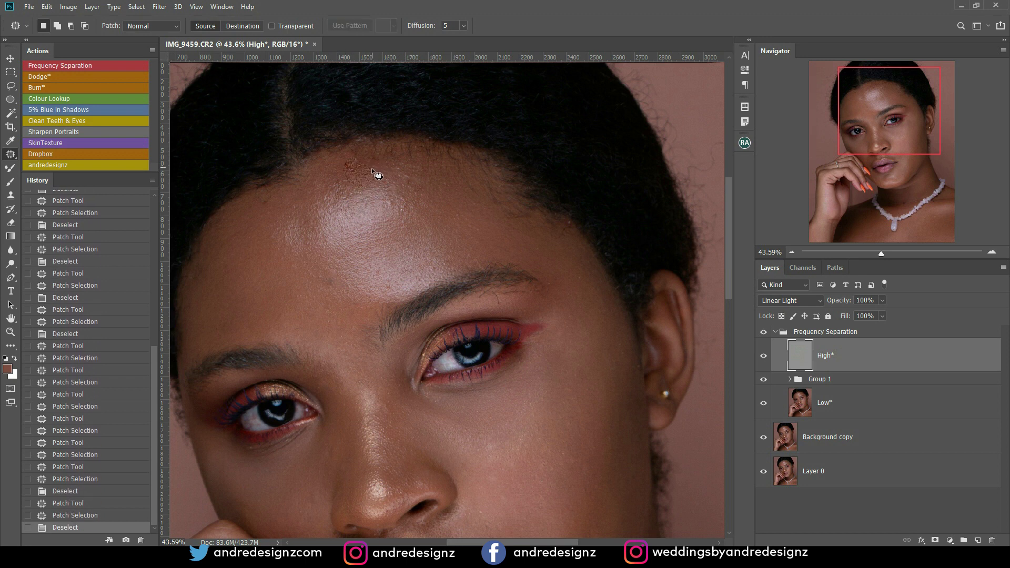
Step: Step back through the history to an earlier Patch Selection state, undoing the last two forehead patches
left_click(96, 501)
left_click(103, 479)
left_click(104, 456)
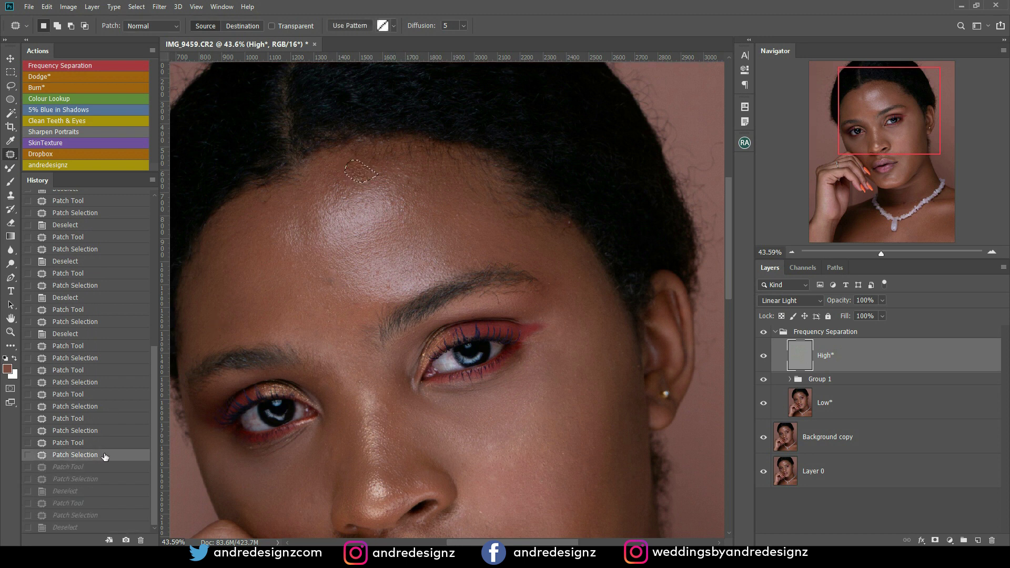
Step: Patch the uneven texture around the shiny forehead highlight and just below the hairline on the High* layer
key("ctrl+d")
mouse_move(403, 185)
left_mouse_down()
mouse_move(413, 174)
mouse_move(470, 235)
left_mouse_up()
key("ctrl+d")
key("ctrl+d")
mouse_move(361, 166)
left_mouse_down()
mouse_move(368, 189)
mouse_move(379, 182)
mouse_move(341, 183)
mouse_move(363, 177)
left_mouse_up()
key("ctrl+d")
left_click_drag(361, 180, 361, 198)
key("ctrl+d")
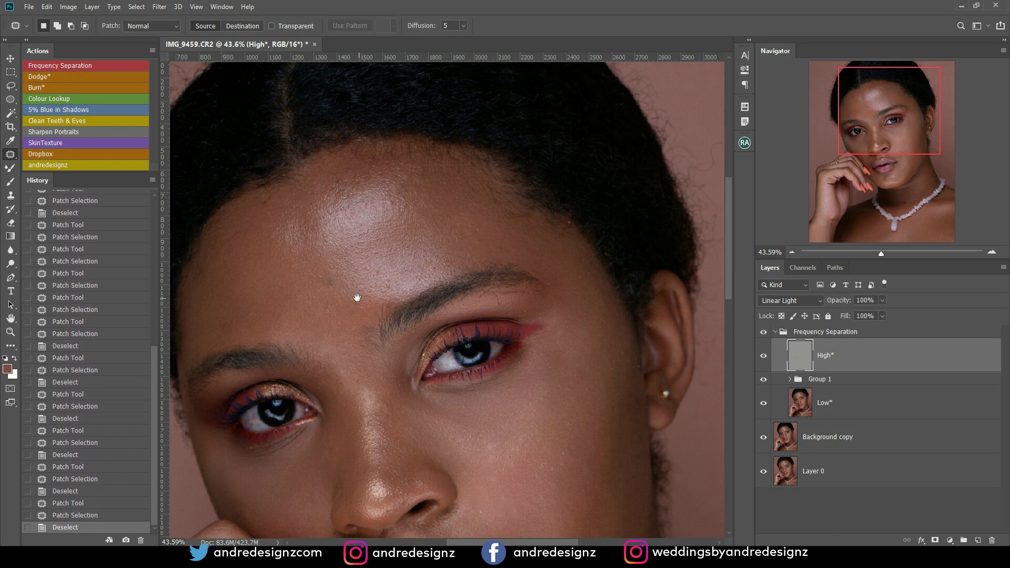
Step: Patch the texture flaws beside the nose and on the cheek between the mouth corner and the jaw
left_click_drag(359, 295, 349, 142)
left_click_drag(356, 308, 373, 308)
key("ctrl+d")
left_click_drag(400, 276, 406, 285)
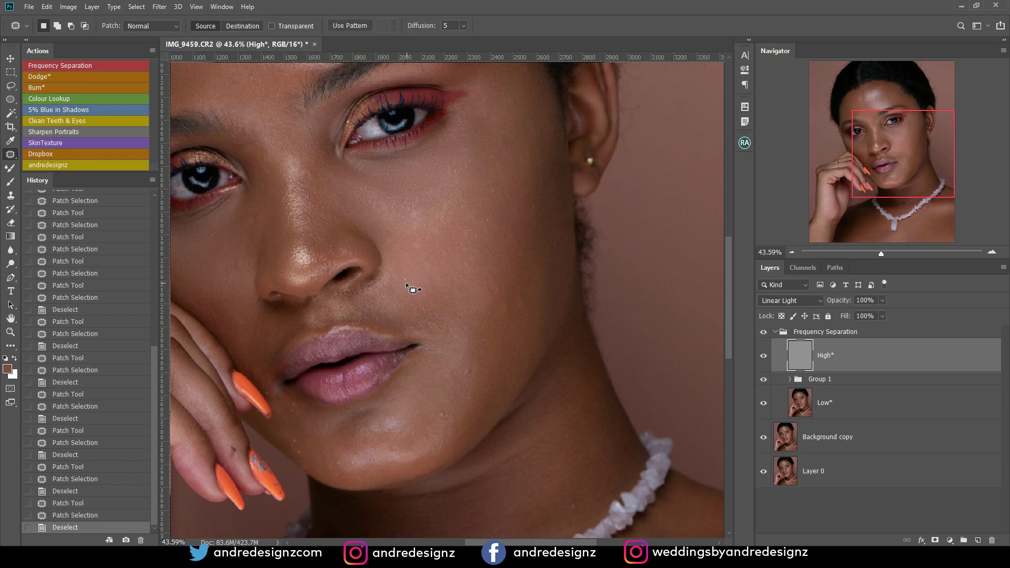
mouse_move(513, 320)
left_mouse_down()
mouse_move(508, 341)
mouse_move(485, 367)
left_mouse_up()
key("ctrl+d")
mouse_move(486, 334)
left_mouse_down()
mouse_move(494, 363)
mouse_move(441, 400)
left_mouse_up()
key("ctrl+d")
Step: Patch the bright specks and rough texture across the chin, from below the mouth corner to the chin's lower edge
left_click_drag(290, 419, 304, 405)
mouse_move(301, 413)
left_mouse_down()
mouse_move(300, 435)
mouse_move(317, 452)
mouse_move(310, 424)
mouse_move(323, 438)
mouse_move(300, 437)
mouse_move(320, 450)
left_mouse_up()
key("ctrl+d")
key("ctrl+d")
mouse_move(315, 452)
left_mouse_down()
mouse_move(318, 436)
mouse_move(349, 463)
left_mouse_up()
key("ctrl+d")
mouse_move(345, 463)
left_mouse_down()
mouse_move(342, 445)
mouse_move(367, 466)
mouse_move(347, 464)
left_mouse_up()
key("ctrl+d")
left_click_drag(345, 465, 358, 442)
key("ctrl+d")
left_click_drag(356, 441, 355, 450)
key("ctrl+d")
mouse_move(296, 436)
left_mouse_down()
mouse_move(310, 450)
mouse_move(332, 436)
left_mouse_up()
key("ctrl+d")
mouse_move(332, 434)
left_mouse_down()
mouse_move(333, 444)
mouse_move(349, 413)
left_mouse_up()
Step: Patch the remaining texture flaws across the large cheek, from the jaw up to the area in front of the ear
mouse_move(480, 261)
left_mouse_down()
mouse_move(457, 291)
mouse_move(413, 411)
left_mouse_up()
left_click_drag(404, 287, 396, 147)
left_click_drag(447, 329, 462, 316)
key("ctrl+d")
key("ctrl+d")
left_click_drag(407, 243, 422, 248)
mouse_move(417, 237)
left_mouse_down()
mouse_move(432, 247)
mouse_move(409, 253)
mouse_move(412, 226)
mouse_move(419, 232)
left_mouse_up()
key("ctrl+d")
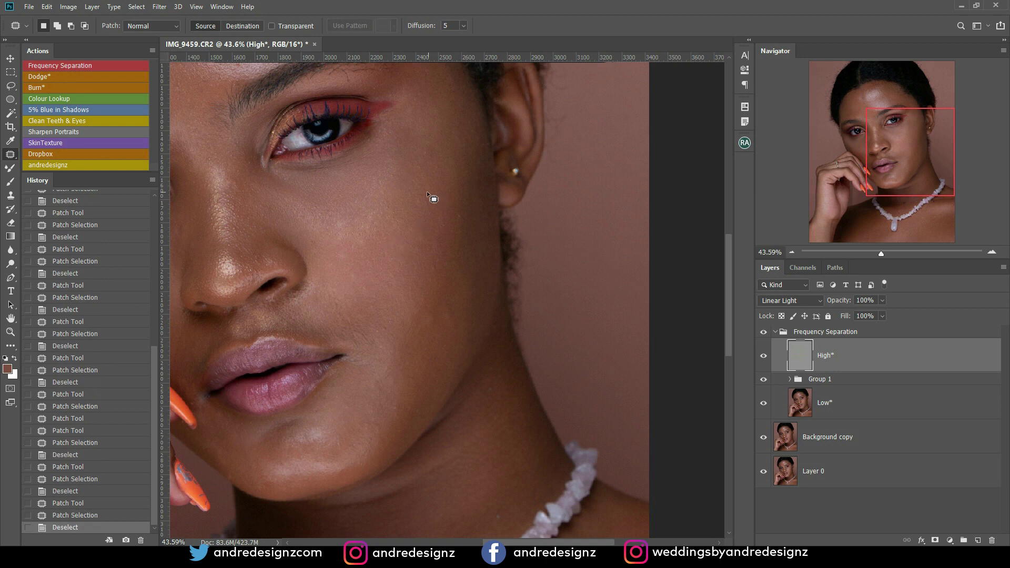
mouse_move(468, 203)
left_mouse_down()
mouse_move(464, 239)
mouse_move(467, 210)
left_mouse_up()
left_click_drag(457, 229, 467, 248)
key("ctrl+d")
Step: Patch the spots around the outer end of the eyebrow and at the temple's hairline
left_click_drag(415, 210, 553, 329)
left_click_drag(470, 274, 529, 330)
mouse_move(537, 252)
left_mouse_down()
mouse_move(557, 259)
mouse_move(577, 247)
mouse_move(531, 244)
mouse_move(556, 251)
mouse_move(552, 260)
mouse_move(583, 257)
left_mouse_up()
key("ctrl+d")
key("ctrl+d")
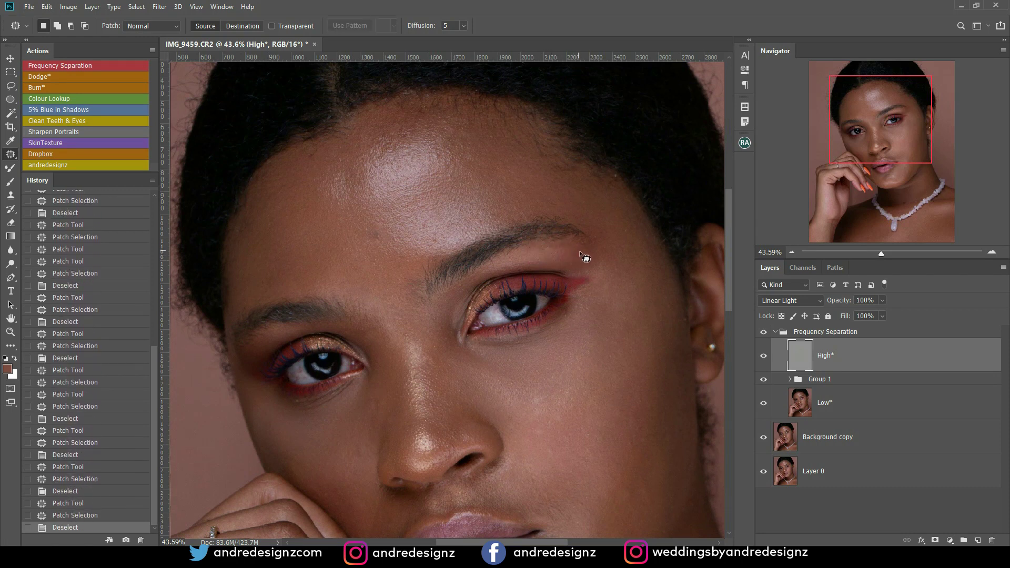
left_click_drag(621, 178, 610, 186)
key("ctrl+d")
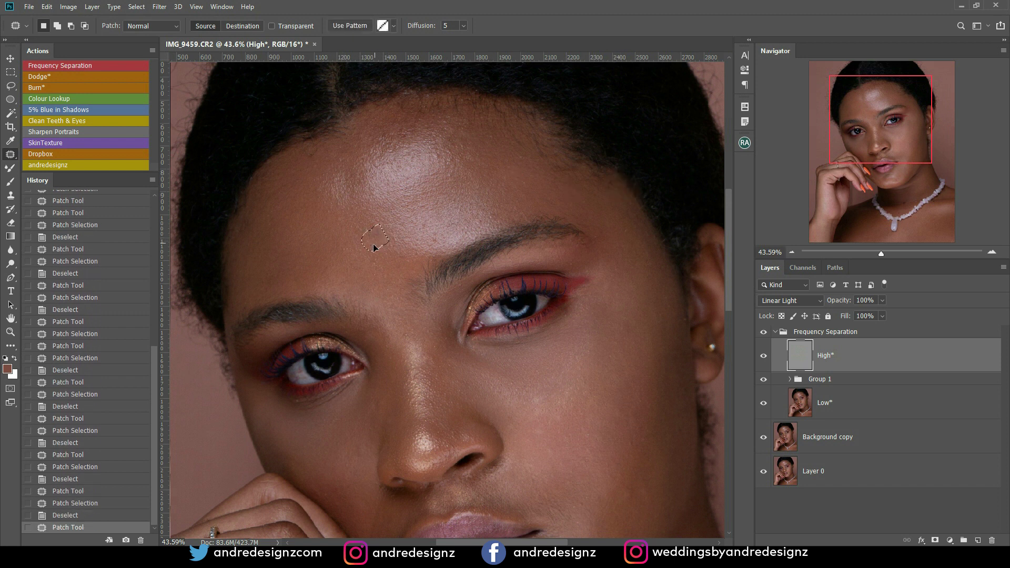
Step: On the Low* layer, patch the uneven tones on the cheek above the hand and under the eye
left_click_drag(385, 259, 360, 103)
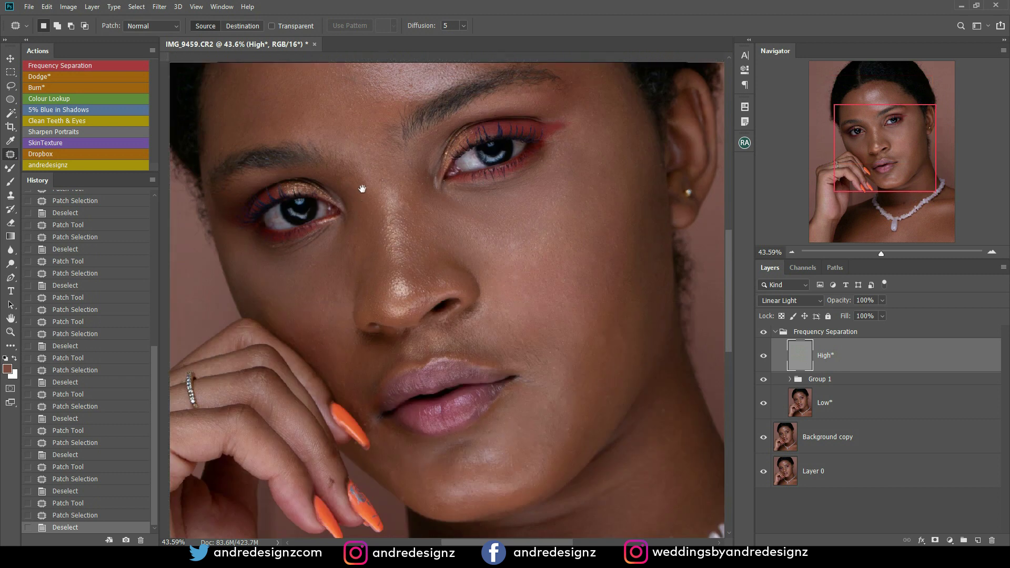
left_click_drag(369, 263, 372, 210)
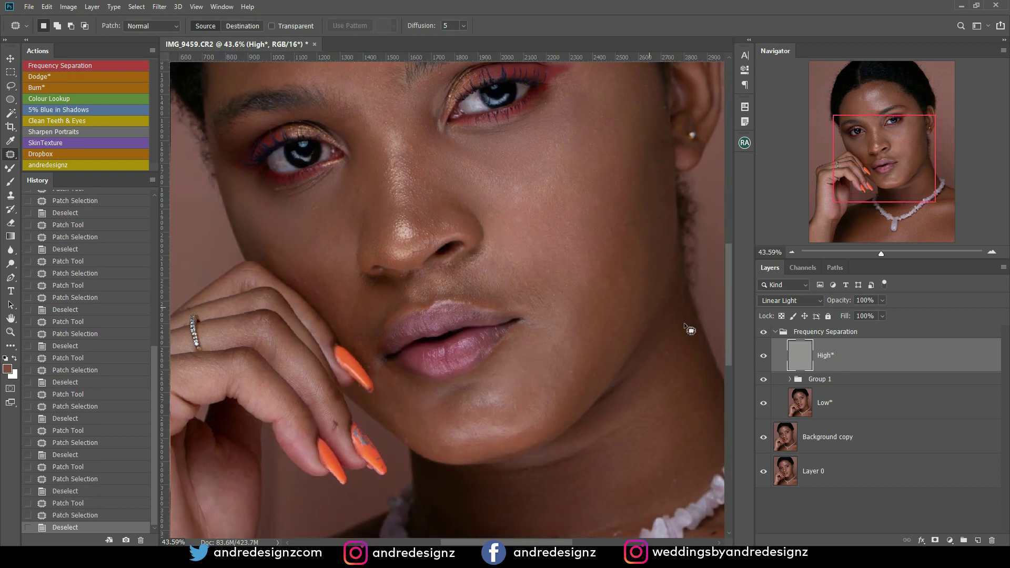
left_click(822, 404)
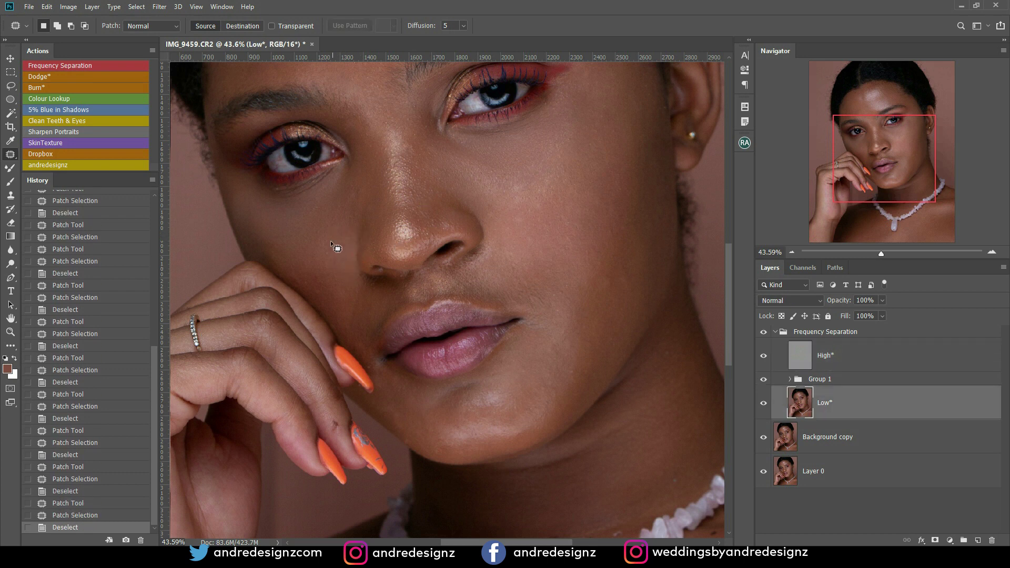
left_click_drag(326, 273, 316, 274)
mouse_move(320, 279)
left_mouse_down()
mouse_move(334, 280)
mouse_move(339, 258)
mouse_move(320, 210)
mouse_move(330, 187)
mouse_move(318, 203)
mouse_move(334, 191)
left_mouse_up()
key("ctrl+d")
left_click_drag(330, 195, 335, 217)
key("ctrl+d")
left_click_drag(362, 179, 356, 213)
key("ctrl+d")
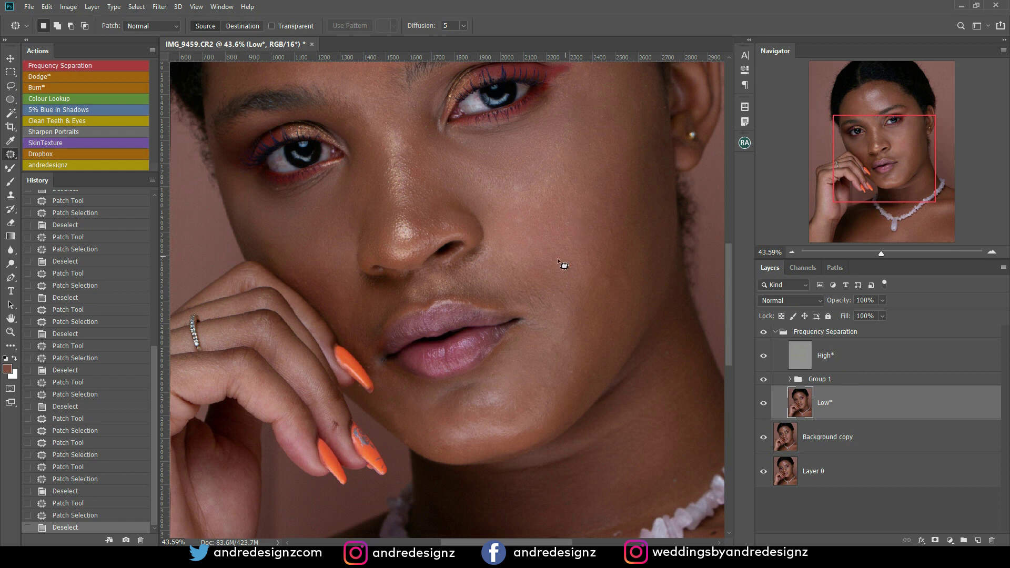
Step: Patch the uneven tone on the cheek beside the nostril on the Low* layer
mouse_move(505, 253)
left_mouse_down()
mouse_move(540, 261)
mouse_move(536, 219)
left_mouse_up()
key("ctrl+d")
key("ctrl+d")
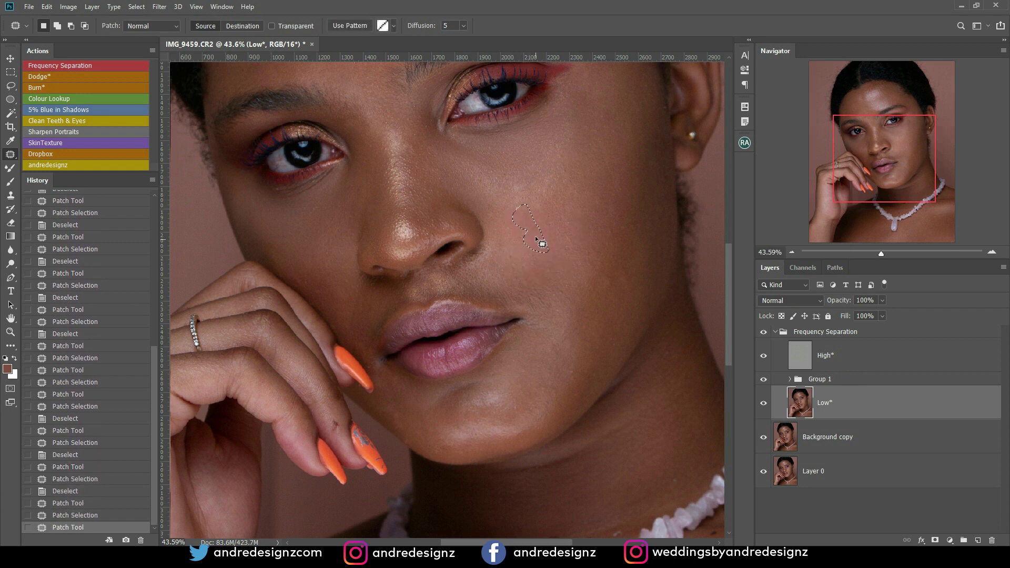
Step: Patch the shiny spot on the nose bridge on the High* layer and the same area on the Low* layer
left_click(810, 361)
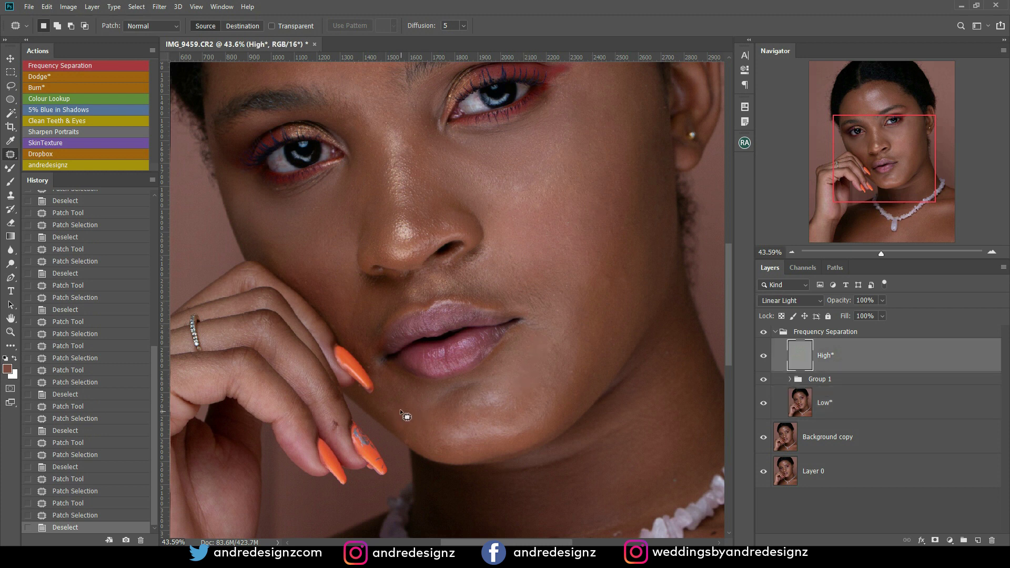
left_click_drag(429, 126, 406, 271)
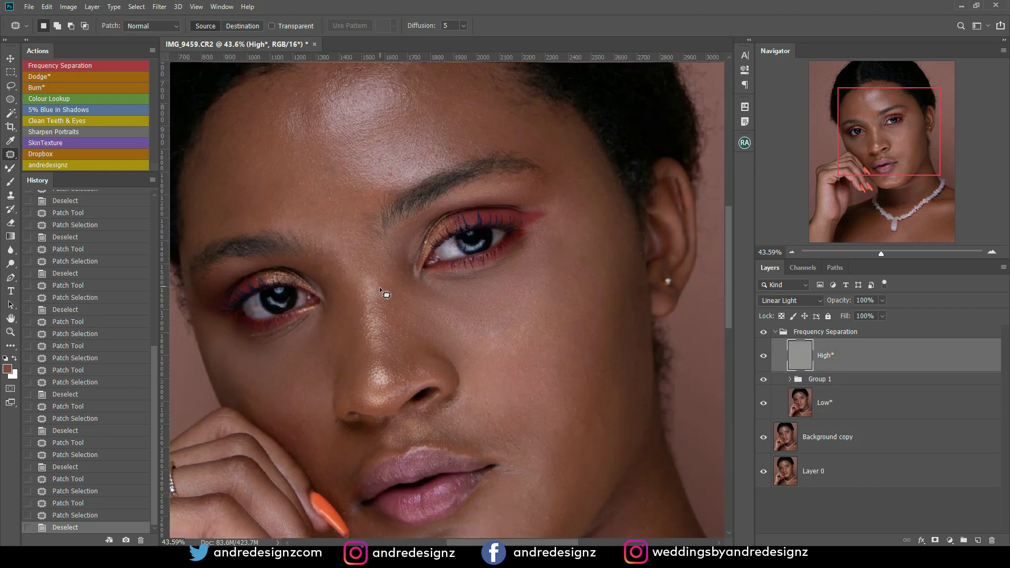
mouse_move(384, 304)
left_mouse_down()
mouse_move(398, 292)
mouse_move(395, 319)
left_mouse_up()
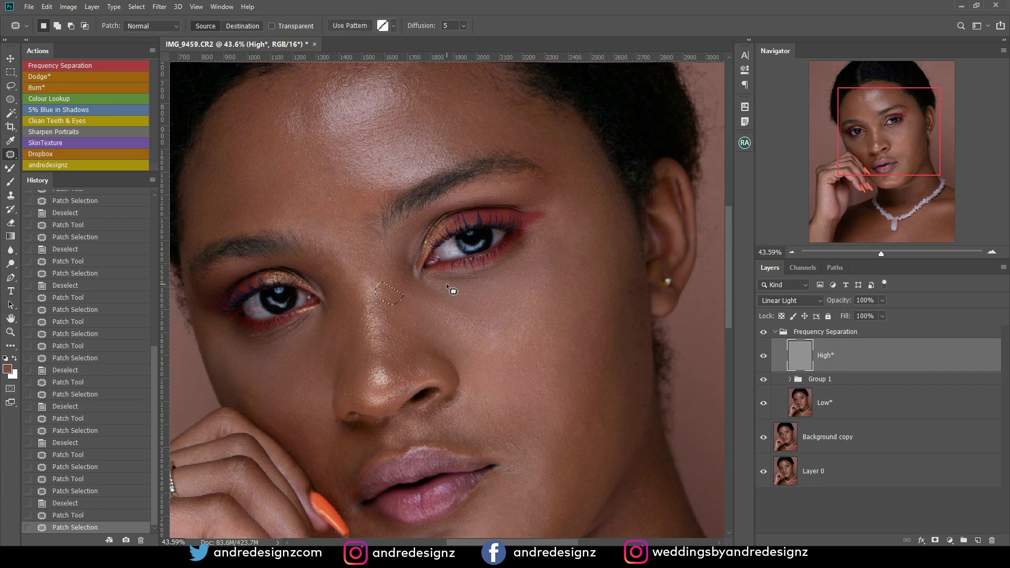
left_click(884, 397)
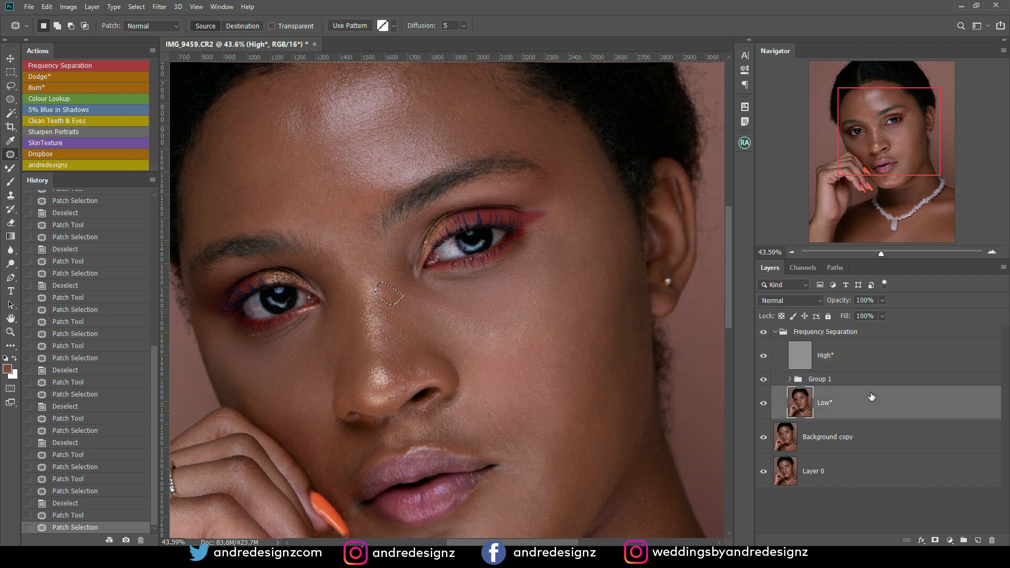
left_click_drag(388, 295, 429, 328)
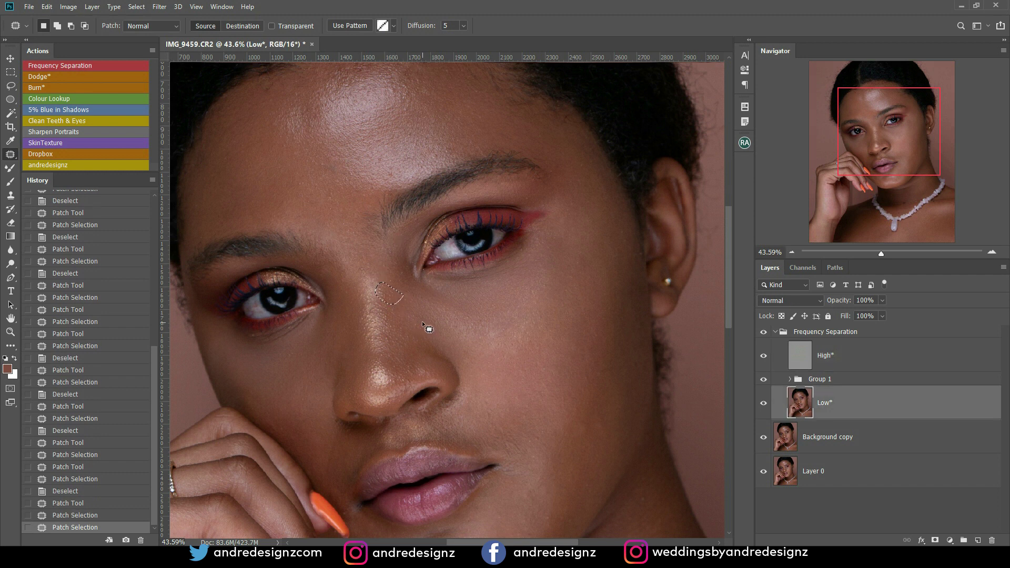
key("ctrl+d")
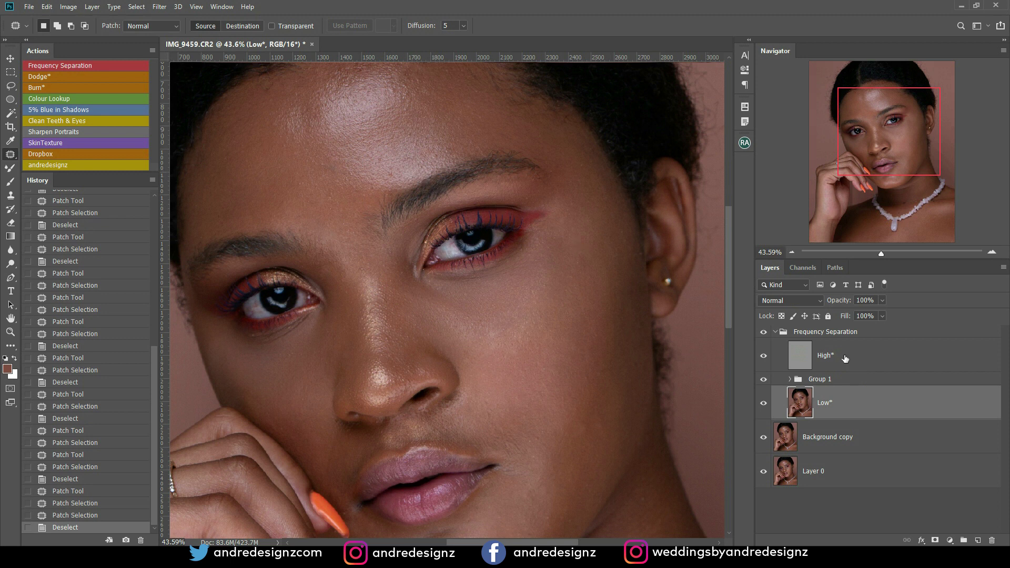
Step: On the High* layer, patch the texture under the eye, on the cheek beside the nose and near the jaw
left_click(826, 353)
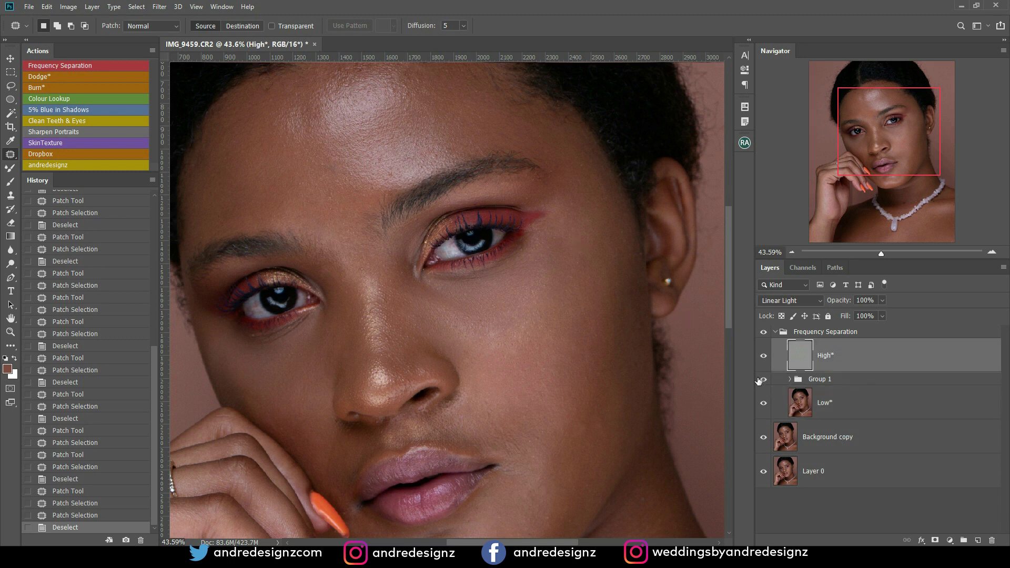
mouse_move(468, 304)
left_mouse_down()
mouse_move(472, 288)
mouse_move(510, 310)
left_mouse_up()
key("ctrl+d")
key("ctrl+d")
mouse_move(600, 419)
left_mouse_down()
mouse_move(610, 425)
mouse_move(624, 414)
left_mouse_up()
key("ctrl+d")
left_click_drag(469, 340, 489, 374)
key("ctrl+d")
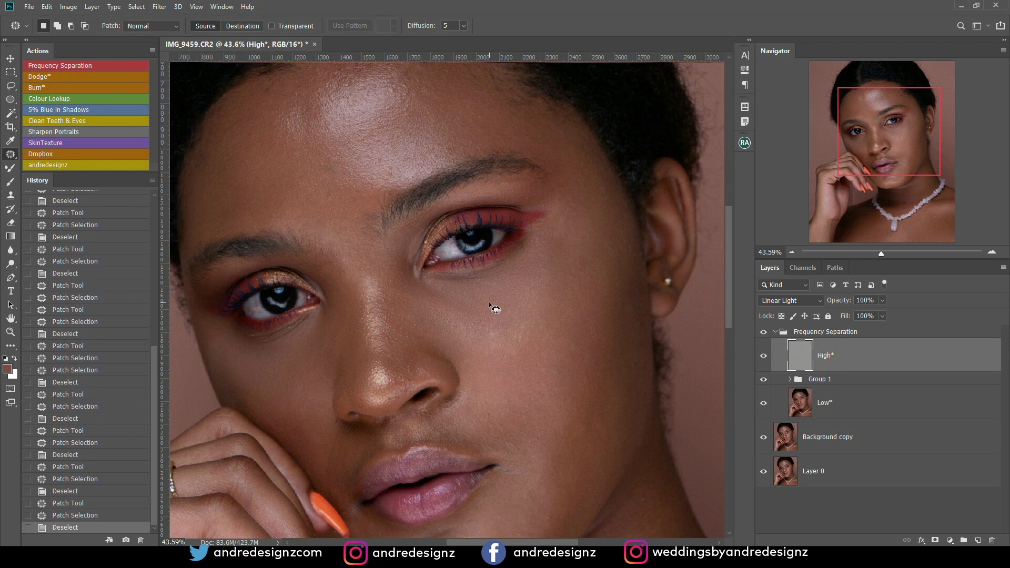
Step: Patch the skin flaws on the neck beside the necklace and on the chest below it
scroll(418, 217, "down", 5)
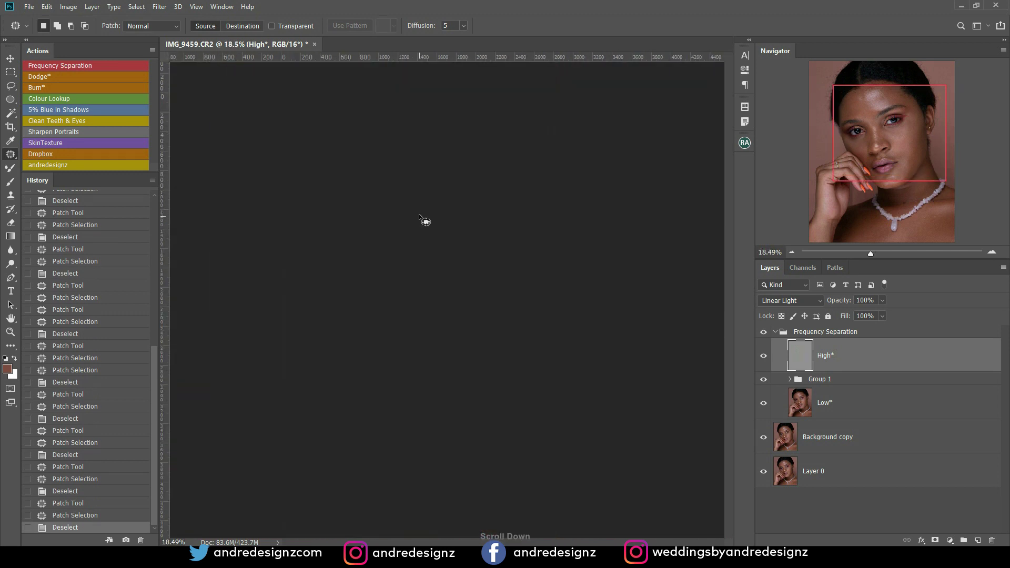
scroll(427, 216, "down", 1)
scroll(429, 215, "up", 3)
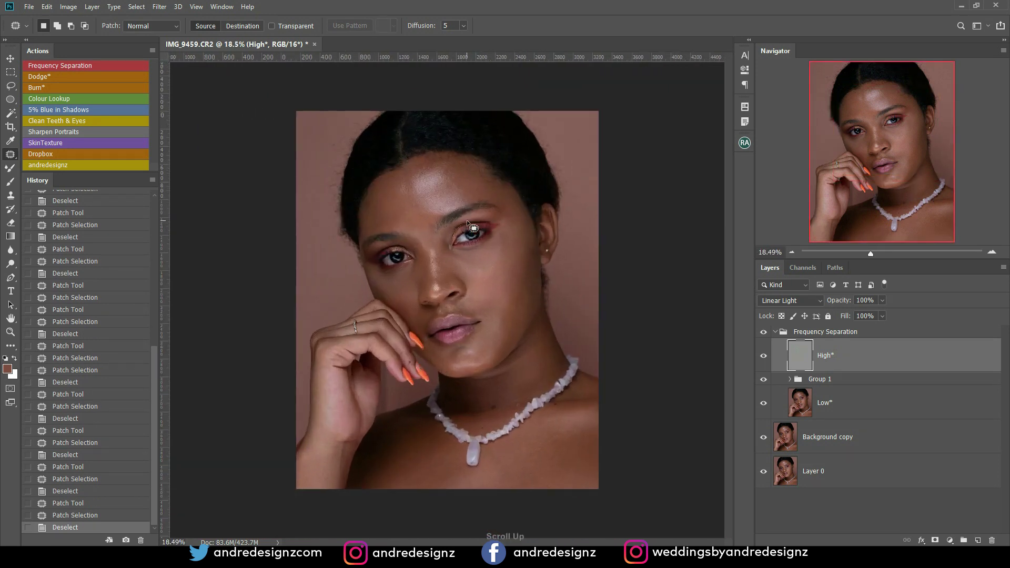
scroll(467, 226, "up", 1)
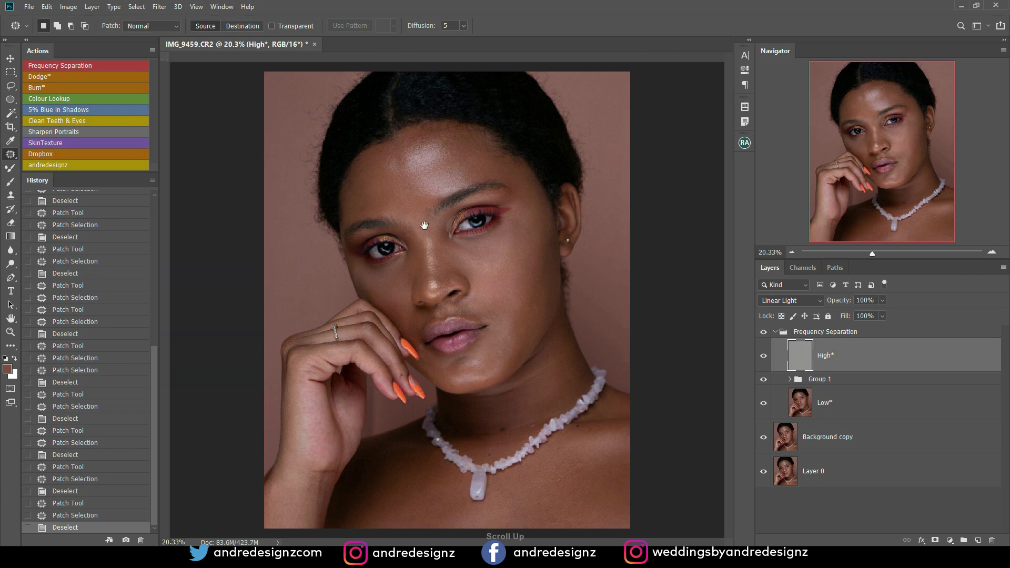
left_click_drag(538, 425, 536, 426)
mouse_move(534, 427)
left_mouse_down()
mouse_move(524, 437)
mouse_move(589, 466)
mouse_move(569, 464)
left_mouse_up()
key("ctrl+d")
left_click_drag(570, 470, 575, 478)
key("ctrl+d")
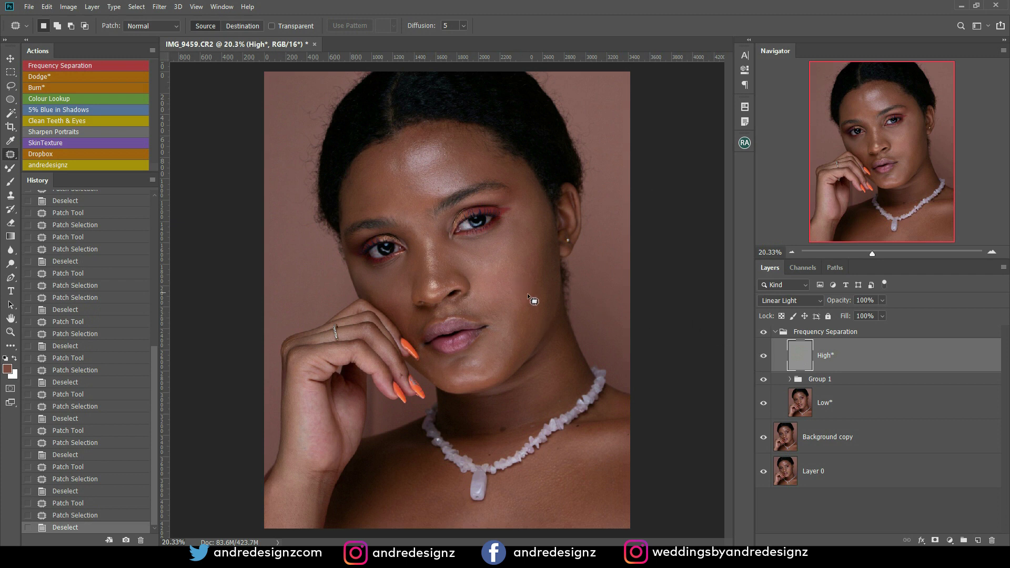
Step: Patch the outer cheek near the jawline on the High* layer, followed by a patch on the Low* layer
mouse_move(533, 317)
left_mouse_down()
mouse_move(560, 322)
mouse_move(524, 317)
mouse_move(535, 332)
left_mouse_up()
key("ctrl+d")
left_click(833, 402)
key("ctrl+d")
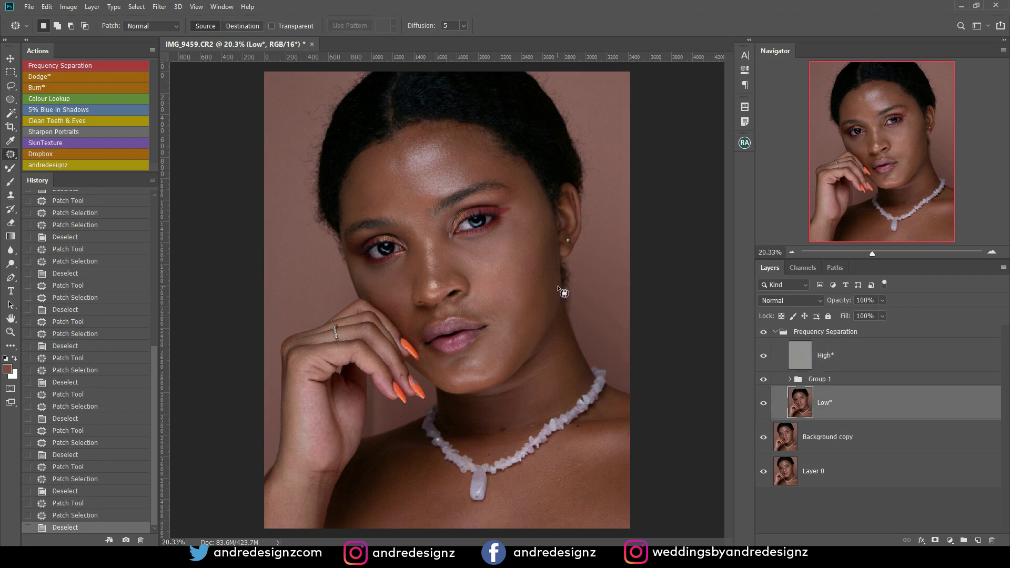
left_click(781, 332)
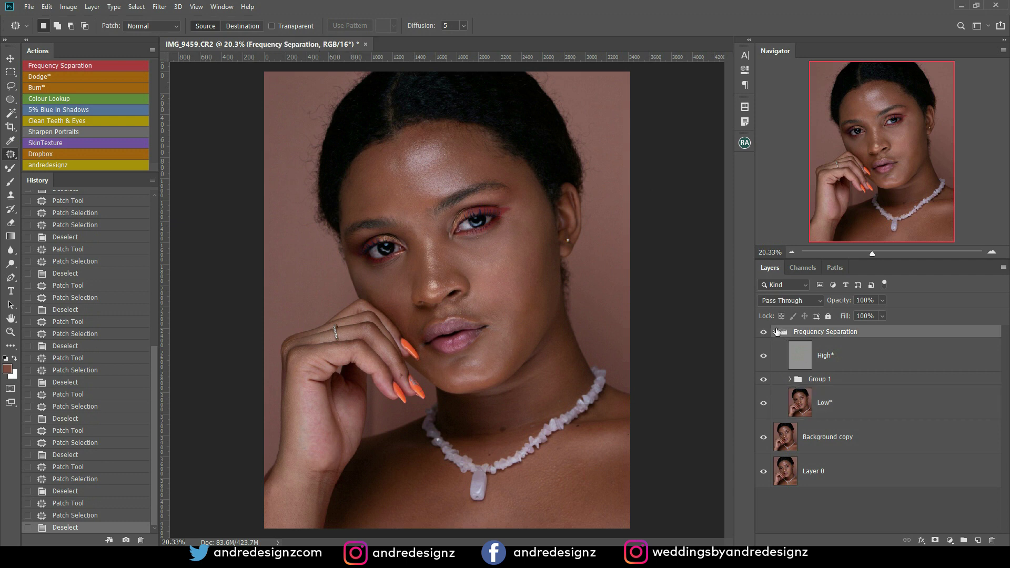
left_click(777, 331)
left_click(777, 331)
Step: Blend the skin tones of the cheeks and chin on the Low* layer with the Mixer Brush, enlarging the brush to 400
left_click(830, 413)
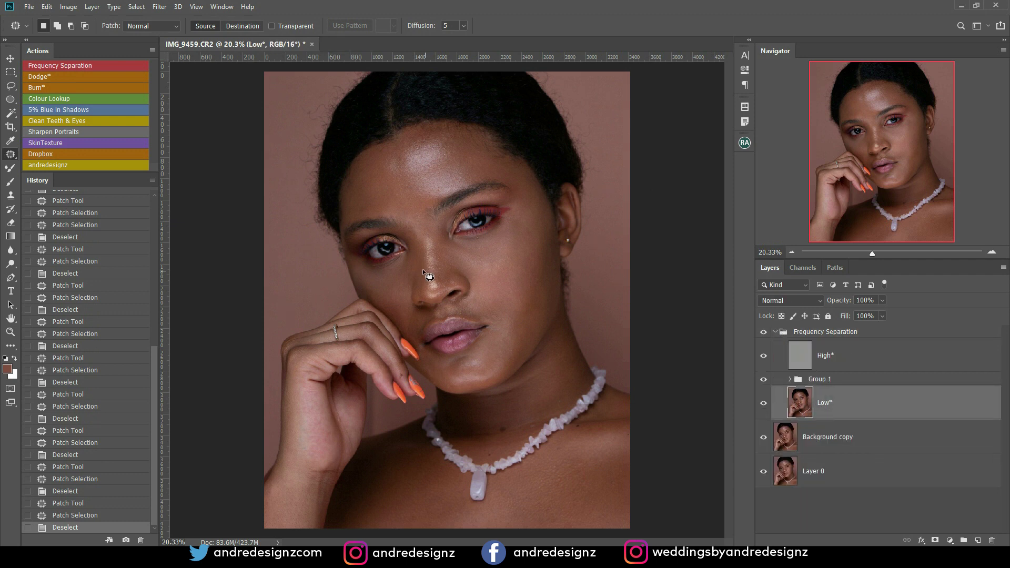
key("b")
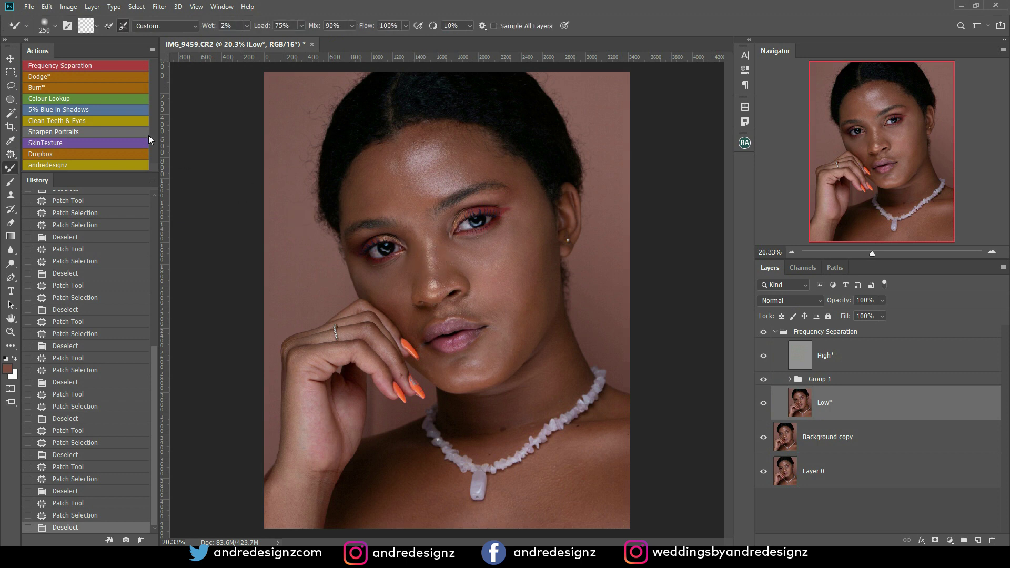
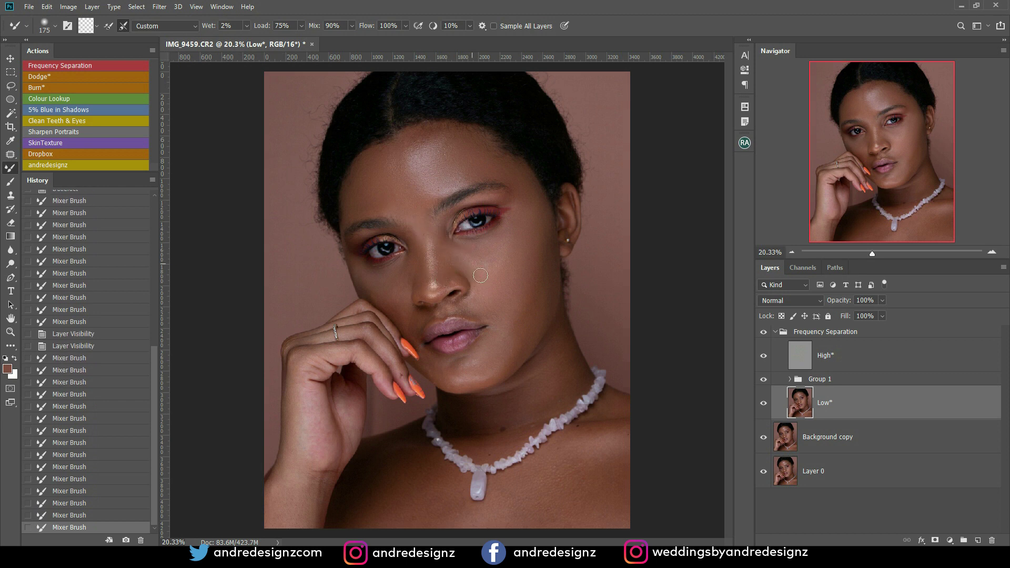
left_click_drag(380, 290, 391, 310)
mouse_move(401, 267)
left_mouse_down()
mouse_move(407, 310)
mouse_move(367, 278)
mouse_move(386, 301)
mouse_move(371, 255)
left_mouse_up()
mouse_move(455, 377)
left_mouse_down()
mouse_move(433, 365)
mouse_move(480, 387)
mouse_move(465, 378)
mouse_move(487, 369)
mouse_move(460, 380)
mouse_move(485, 356)
mouse_move(453, 375)
mouse_move(487, 368)
mouse_move(447, 376)
mouse_move(464, 370)
mouse_move(439, 363)
left_mouse_up()
mouse_move(503, 333)
left_mouse_down()
mouse_move(505, 352)
mouse_move(525, 305)
mouse_move(491, 317)
mouse_move(489, 301)
left_mouse_up()
key("ctrl+r")
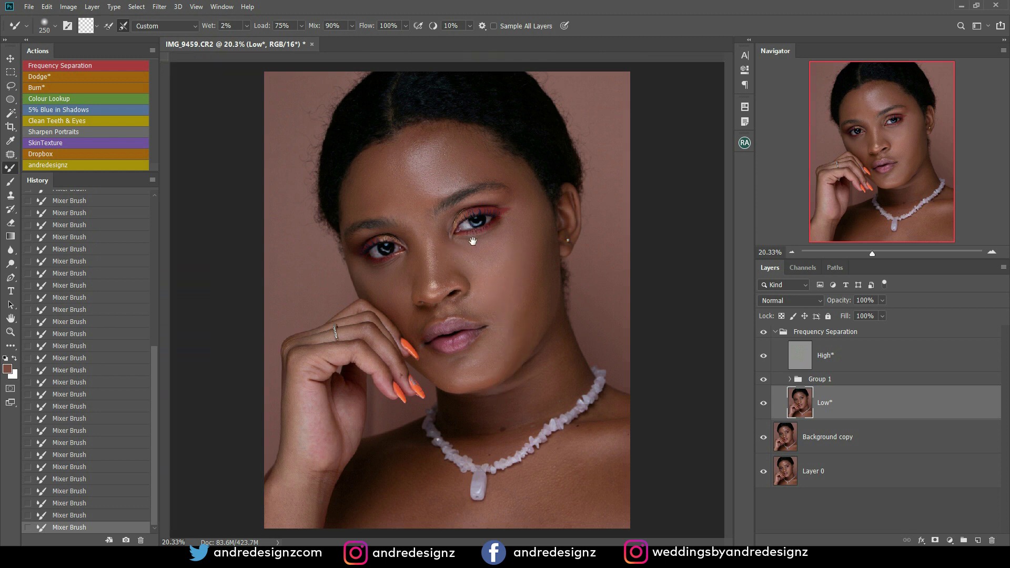
key("ctrl+r")
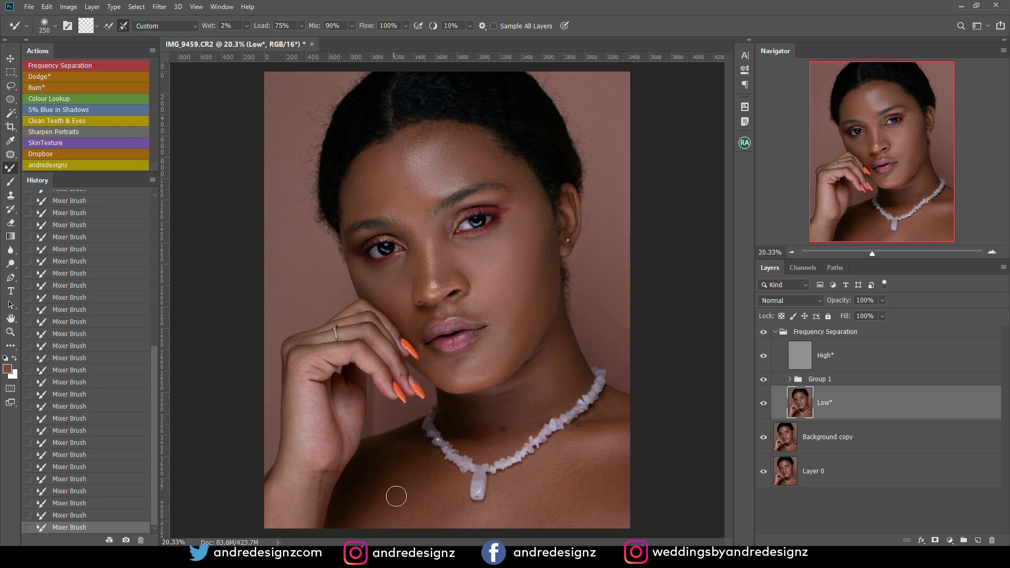
key("bracketright")
key("bracketright")
Step: Compare the portrait with the Frequency Separation group hidden and shown
left_click(763, 332)
left_click(763, 333)
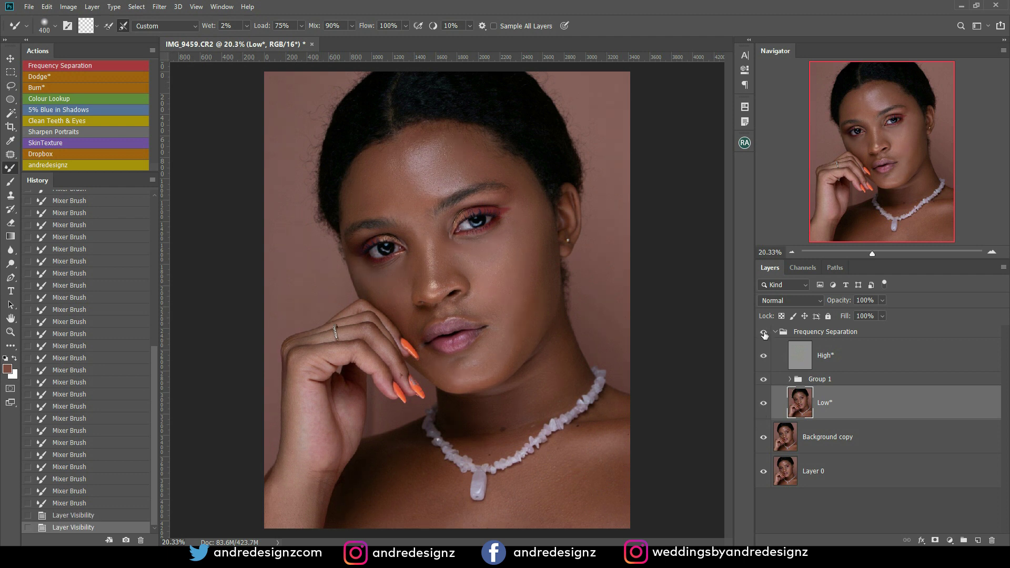
left_click(764, 333)
left_click(764, 332)
Step: Blend the outer cheek and chin tones with the Mixer Brush, and smooth the forehead at brush size 200
mouse_move(515, 304)
left_mouse_down()
mouse_move(515, 295)
mouse_move(500, 342)
mouse_move(520, 291)
mouse_move(542, 293)
left_mouse_up()
left_click(481, 368)
mouse_move(481, 368)
left_mouse_down()
mouse_move(447, 368)
mouse_move(470, 380)
mouse_move(430, 367)
mouse_move(468, 375)
left_mouse_up()
key("bracketleft")
key("bracketleft")
key("bracketleft")
mouse_move(410, 162)
left_mouse_down()
mouse_move(446, 138)
mouse_move(410, 141)
mouse_move(459, 146)
left_mouse_up()
left_click_drag(460, 146, 427, 185)
right_click(427, 184)
left_click(666, 113)
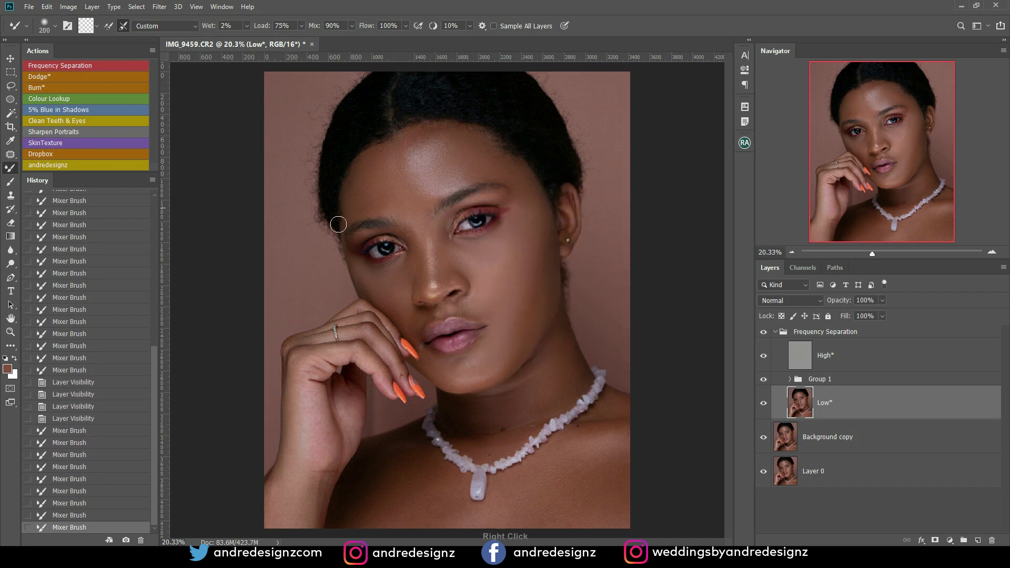
Step: Run the Dodge* action, bring the Dodge* layer above the Frequency Separation group, and switch to the regular Brush
left_click(56, 78)
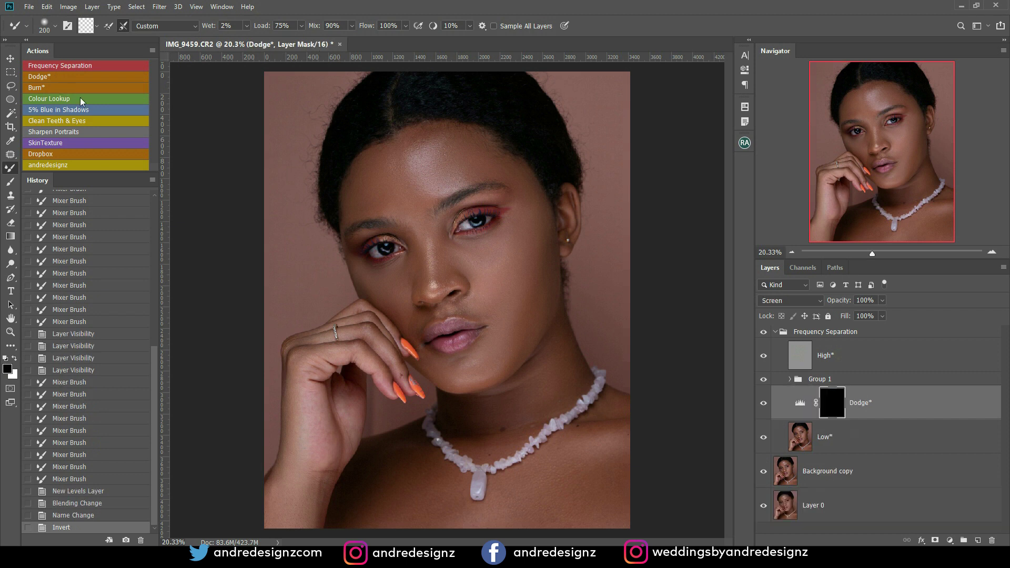
left_click_drag(870, 395, 870, 339)
left_click(870, 355)
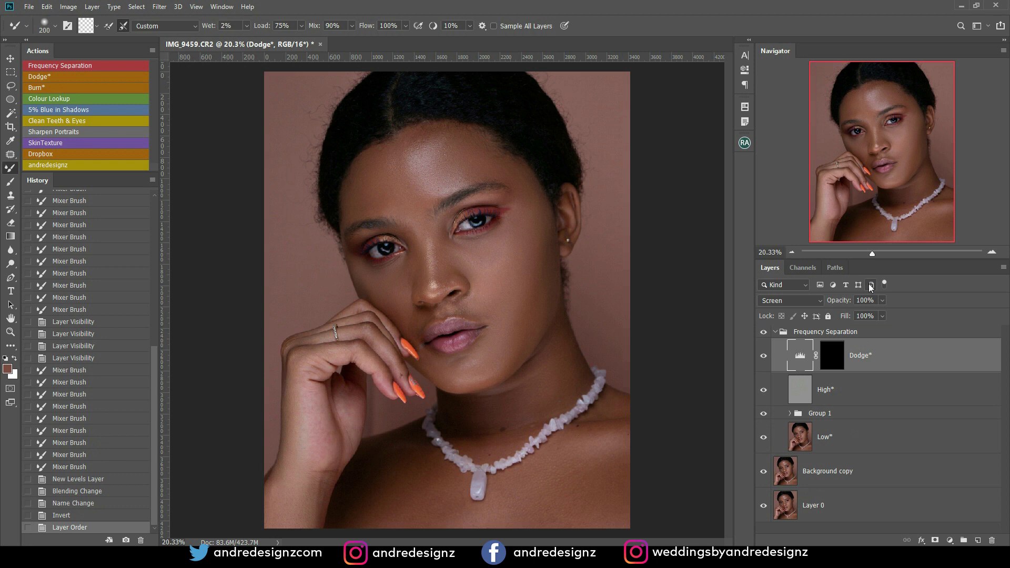
key("ctrl+shift+bracketright")
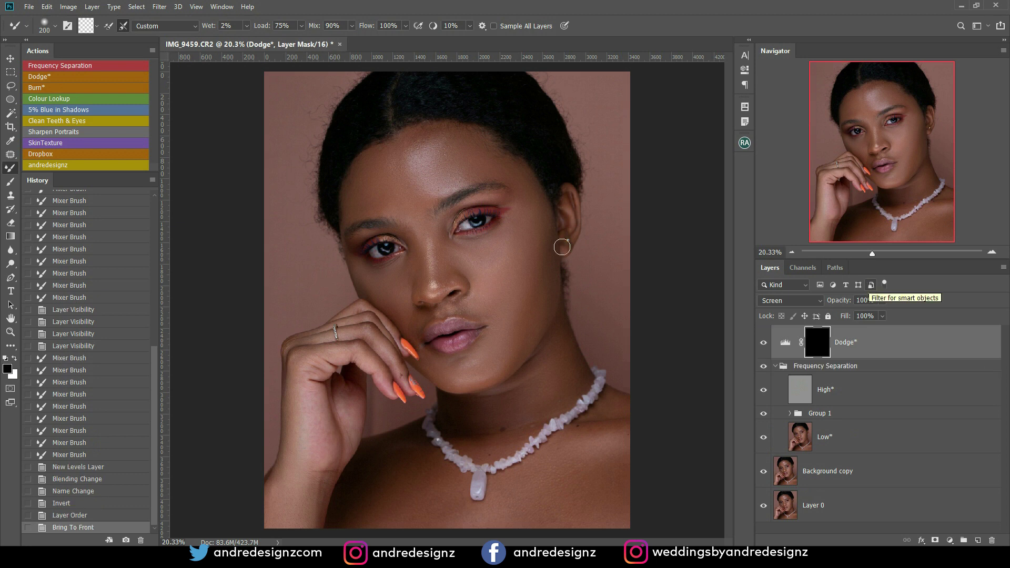
key("b")
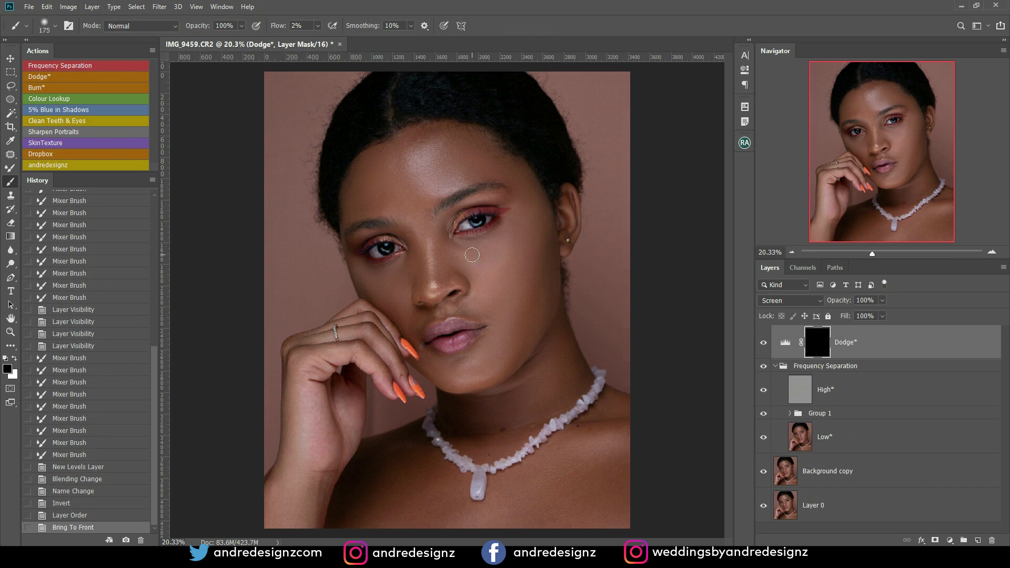
Step: Set the brush flow to 1% and size to 400, and dodge the cheek beside the nose in white on the Dodge* mask
left_click(317, 26)
left_click(346, 14)
key("bracketright")
key("bracketright")
key("bracketright")
key("bracketright")
mouse_move(501, 255)
left_mouse_down()
mouse_move(524, 226)
mouse_move(491, 310)
mouse_move(522, 240)
left_mouse_up()
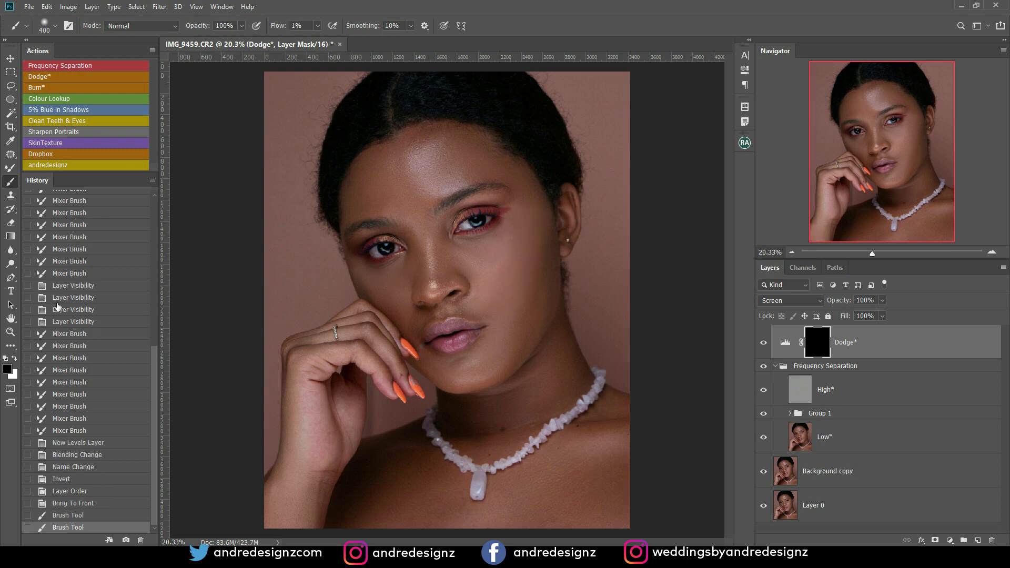
left_click(15, 359)
mouse_move(520, 240)
left_mouse_down()
mouse_move(497, 311)
mouse_move(521, 225)
mouse_move(487, 306)
mouse_move(519, 235)
left_mouse_up()
left_click_drag(494, 294, 519, 237)
mouse_move(519, 237)
left_mouse_down()
mouse_move(506, 281)
mouse_move(487, 287)
left_mouse_up()
Step: Dodge the bridge and tip of the nose with a smaller brush, and compare the portrait with the Dodge* layer hidden and shown
key("bracketleft")
key("bracketleft")
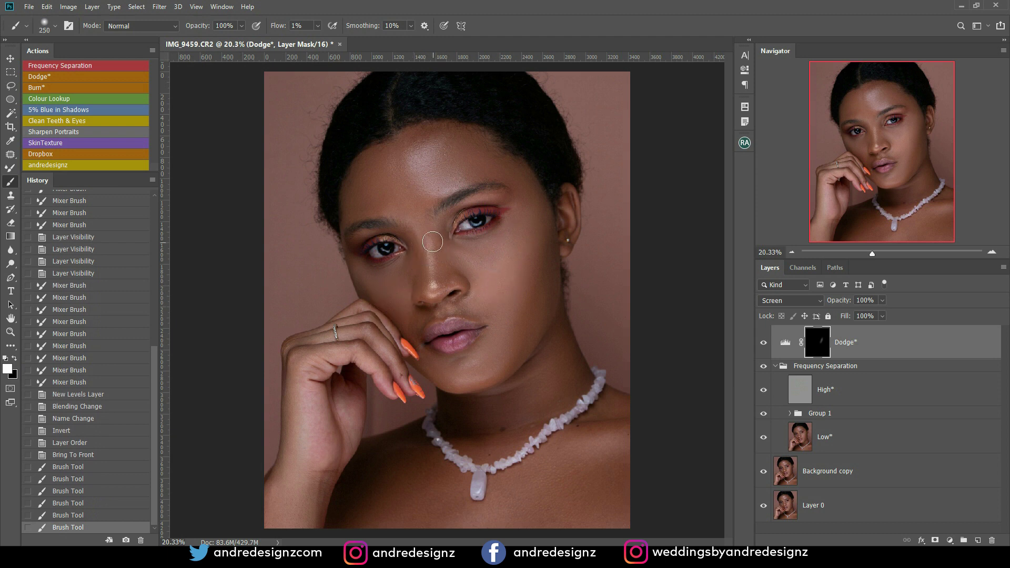
left_click_drag(431, 214, 436, 298)
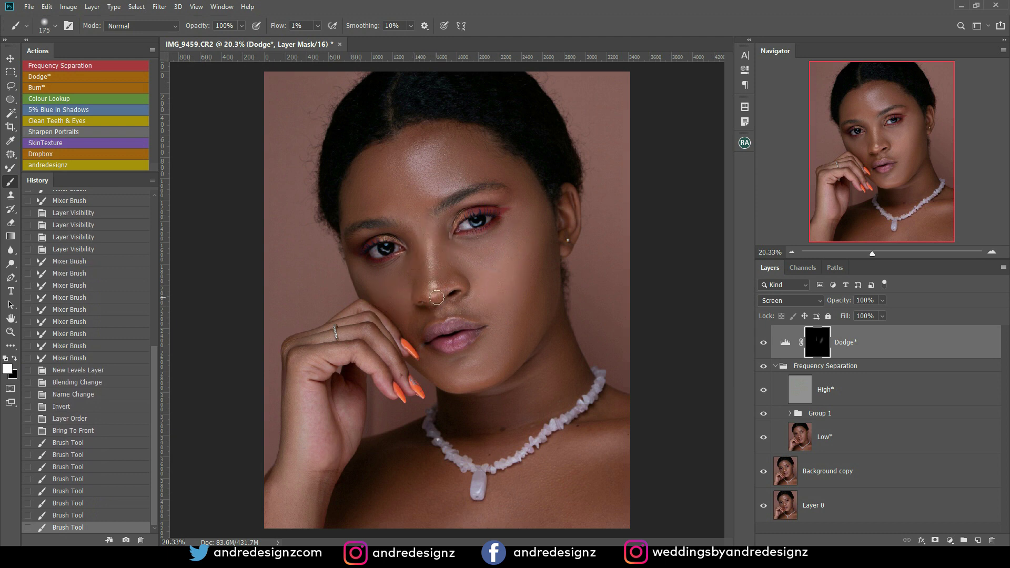
left_click(763, 343)
left_click(761, 344)
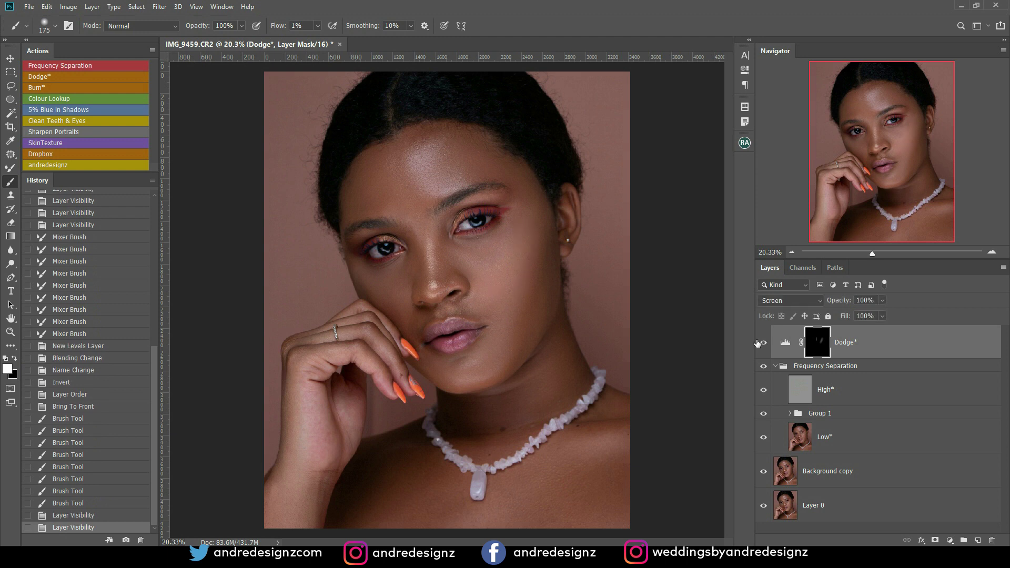
Step: Dodge the forehead highlight and the cheek above the raised hand, ending at brush size 250
key("bracketright")
mouse_move(430, 155)
left_mouse_down()
mouse_move(446, 184)
mouse_move(428, 146)
mouse_move(413, 195)
mouse_move(389, 156)
mouse_move(405, 195)
left_mouse_up()
key("bracketleft")
key("bracketleft")
key("bracketright")
key("bracketright")
key("bracketright")
mouse_move(380, 285)
left_mouse_down()
mouse_move(396, 272)
mouse_move(392, 286)
mouse_move(375, 272)
mouse_move(404, 299)
left_mouse_up()
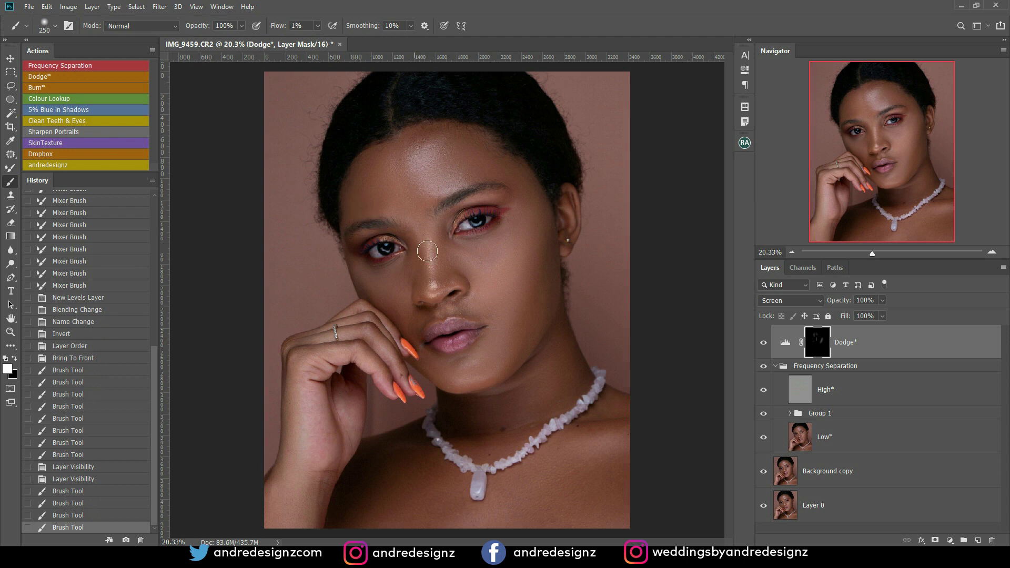
Step: Enlarge the brush to 500 and dodge the jawline, neck, shoulder and chest on the Dodge* mask
key("bracketright")
key("bracketright")
key("bracketright")
mouse_move(498, 348)
left_mouse_down()
mouse_move(514, 315)
mouse_move(525, 333)
left_mouse_up()
mouse_move(547, 406)
left_mouse_down()
mouse_move(554, 345)
mouse_move(558, 399)
left_mouse_up()
mouse_move(595, 480)
left_mouse_down()
mouse_move(608, 446)
mouse_move(541, 483)
mouse_move(543, 470)
mouse_move(560, 493)
mouse_move(622, 450)
left_mouse_up()
left_click_drag(502, 521, 544, 500)
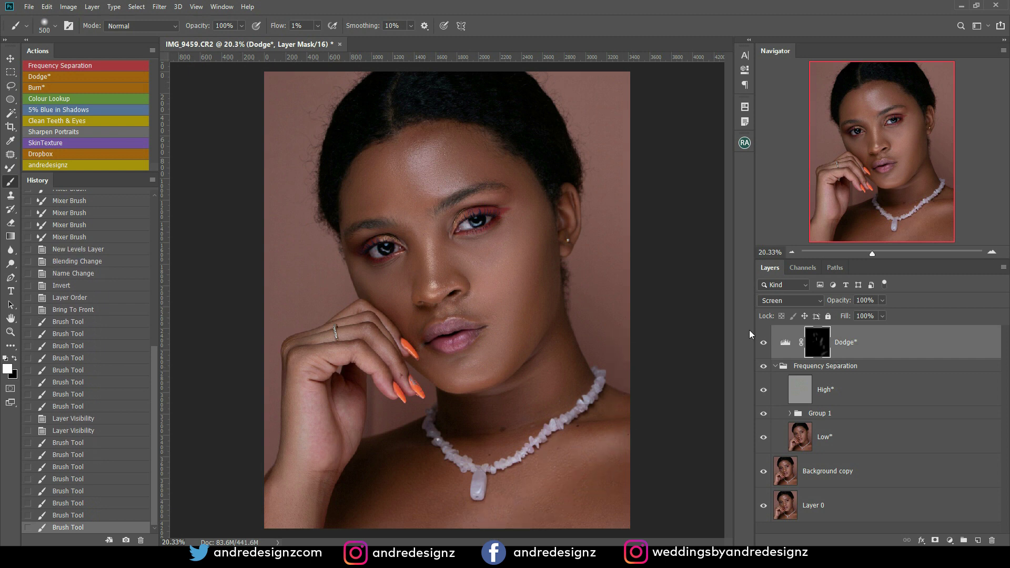
Step: Run the Burn* action and darken the outer cheek down to the jaw on the Burn* mask
left_click(56, 87)
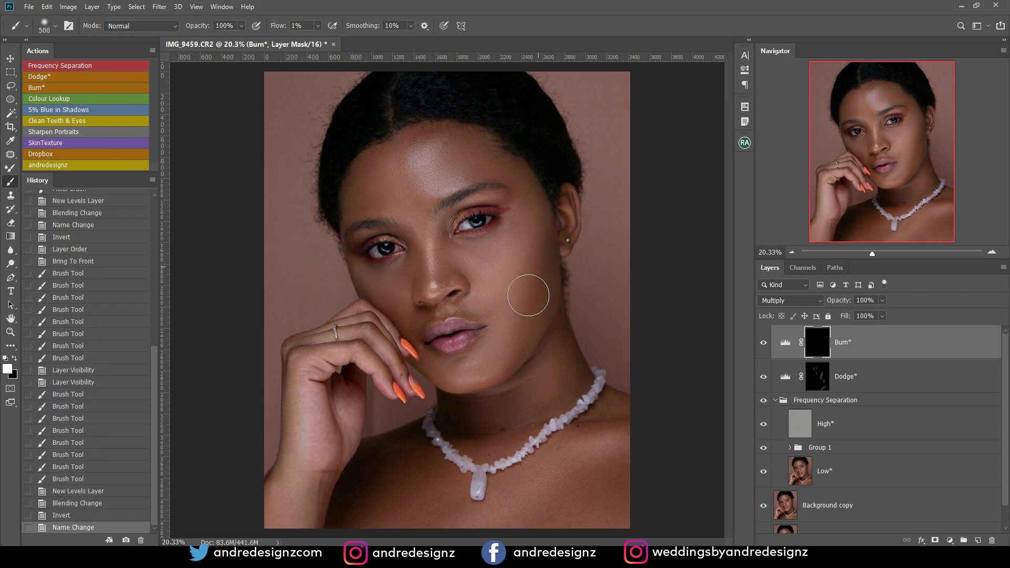
left_click_drag(537, 248, 520, 345)
left_click_drag(537, 262, 520, 358)
Step: Burn the forehead and brow area, the side of the nose, the cheek near the hand and the chin with a smaller brush
key("bracketleft")
key("bracketleft")
key("bracketleft")
key("bracketleft")
key("bracketleft")
mouse_move(445, 165)
left_mouse_down()
mouse_move(464, 152)
mouse_move(497, 171)
mouse_move(496, 205)
left_mouse_up()
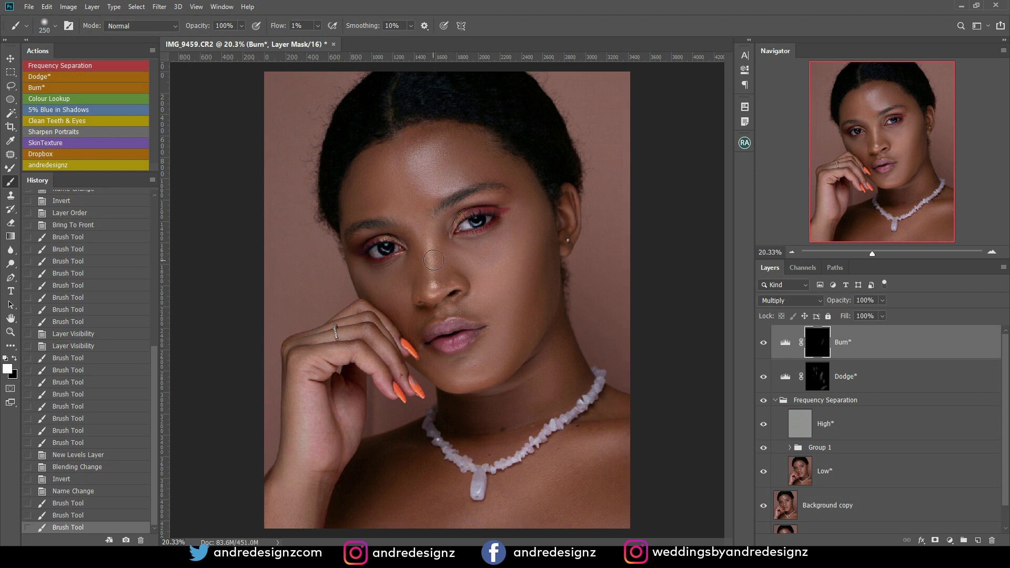
mouse_move(415, 275)
left_mouse_down()
mouse_move(442, 258)
mouse_move(444, 277)
mouse_move(415, 296)
left_mouse_up()
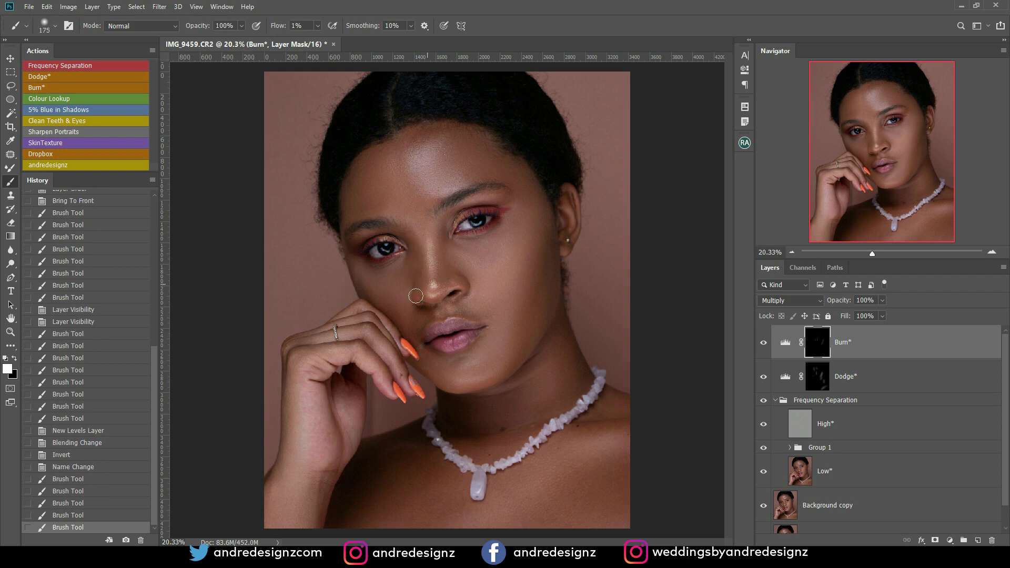
left_click_drag(361, 274, 431, 340)
left_click_drag(490, 395, 463, 377)
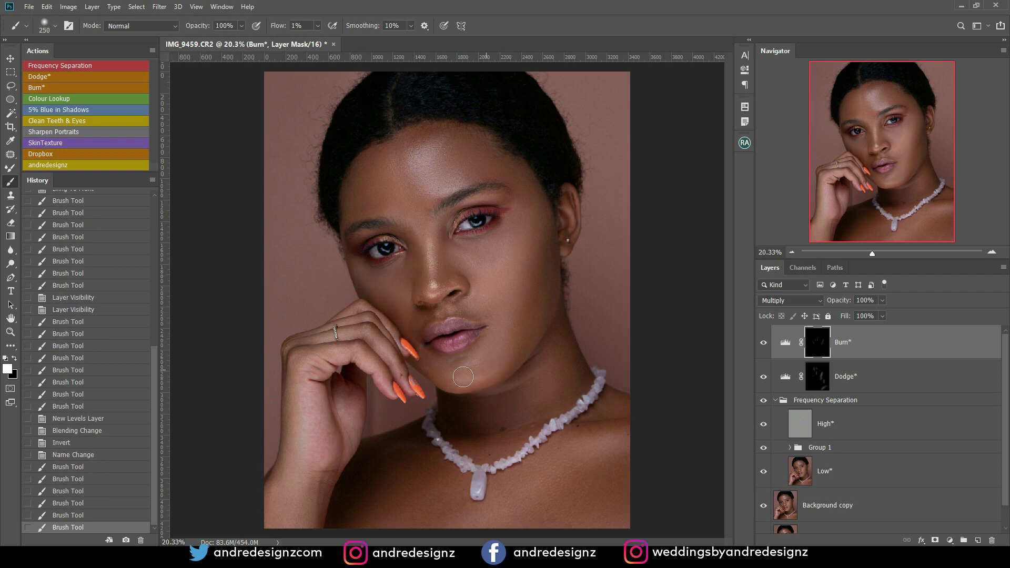
Step: Enlarge the brush to 400 and burn the shoulder, the chest edge and the forearm on the Burn* mask
key("bracketright")
key("bracketright")
key("bracketright")
key("bracketright")
left_click_drag(607, 476, 566, 528)
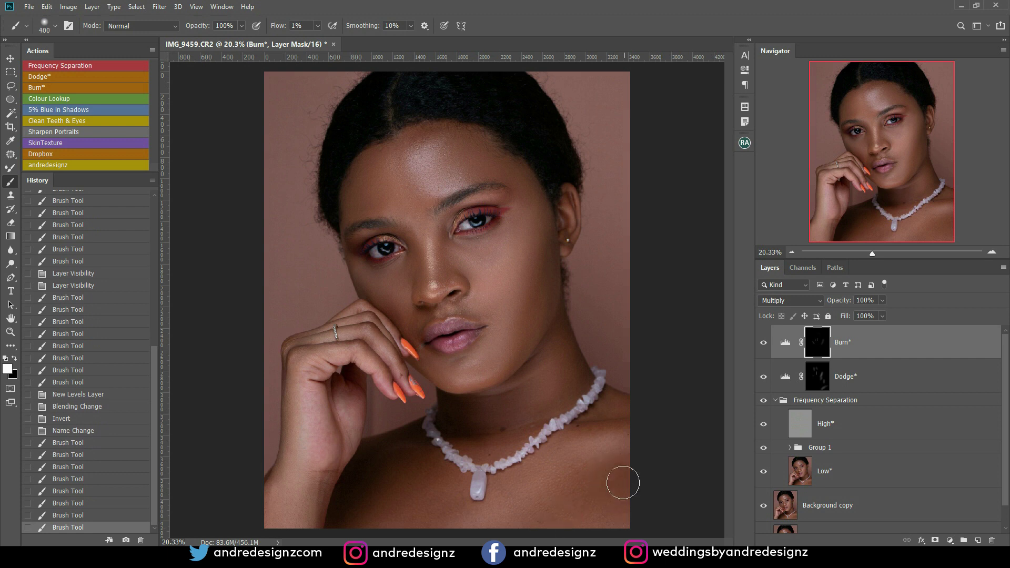
left_click_drag(286, 450, 287, 521)
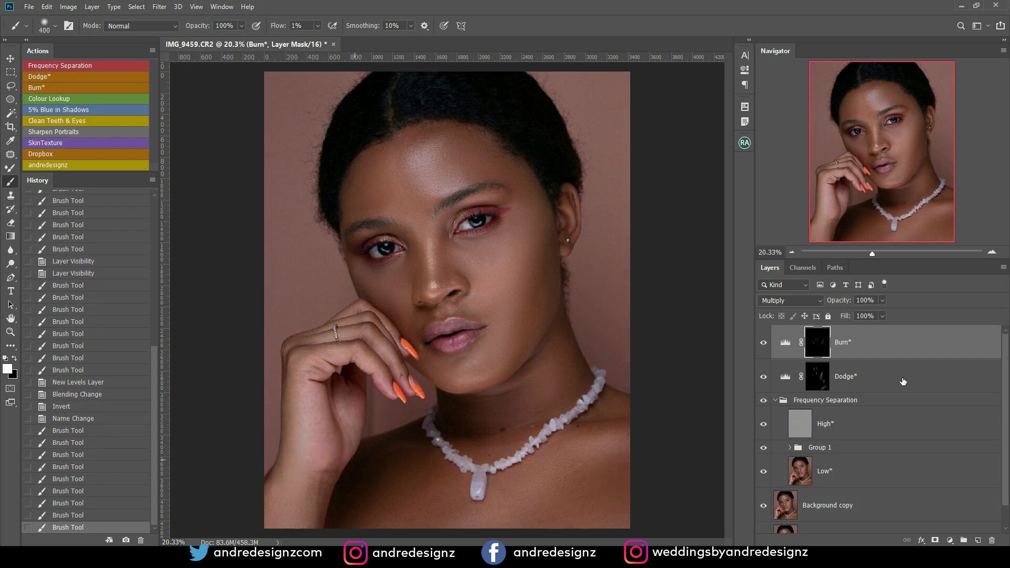
Step: Group the Burn* and Dodge* layers as D&B, and compare the portrait with the group hidden and shown
left_click(869, 377, "ctrl")
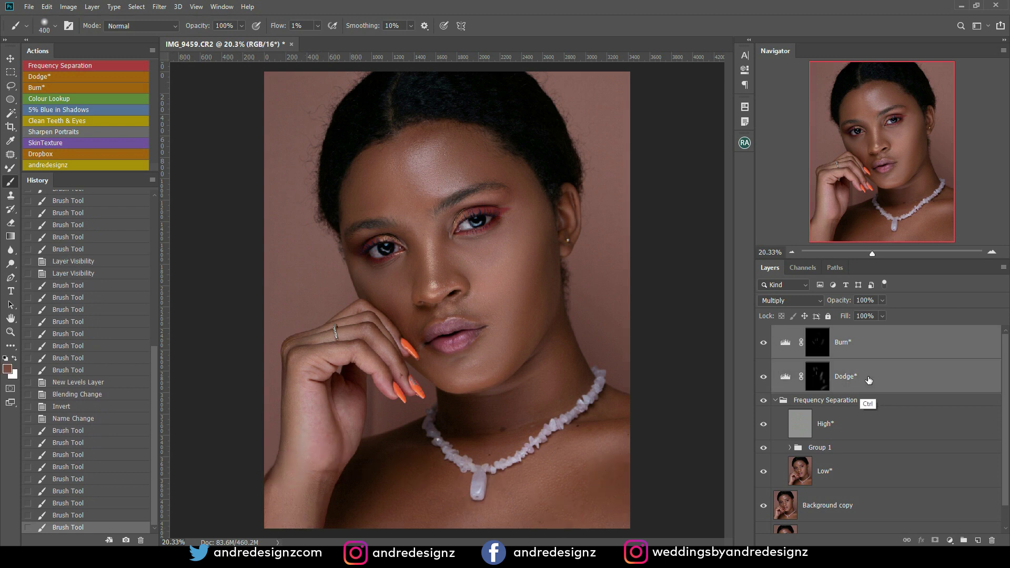
key("ctrl+g")
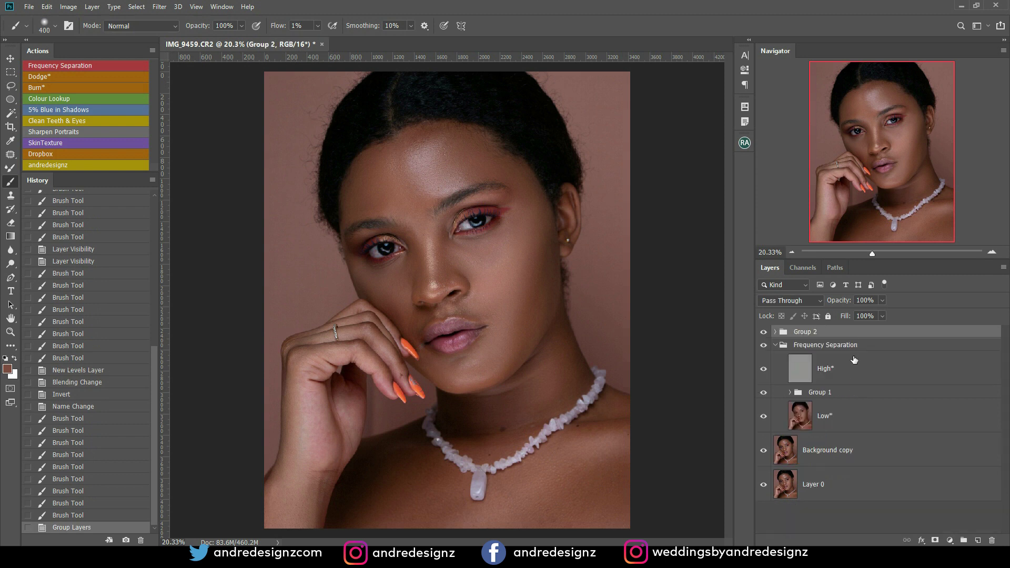
double_click(808, 332)
type("D&B")
key("Return")
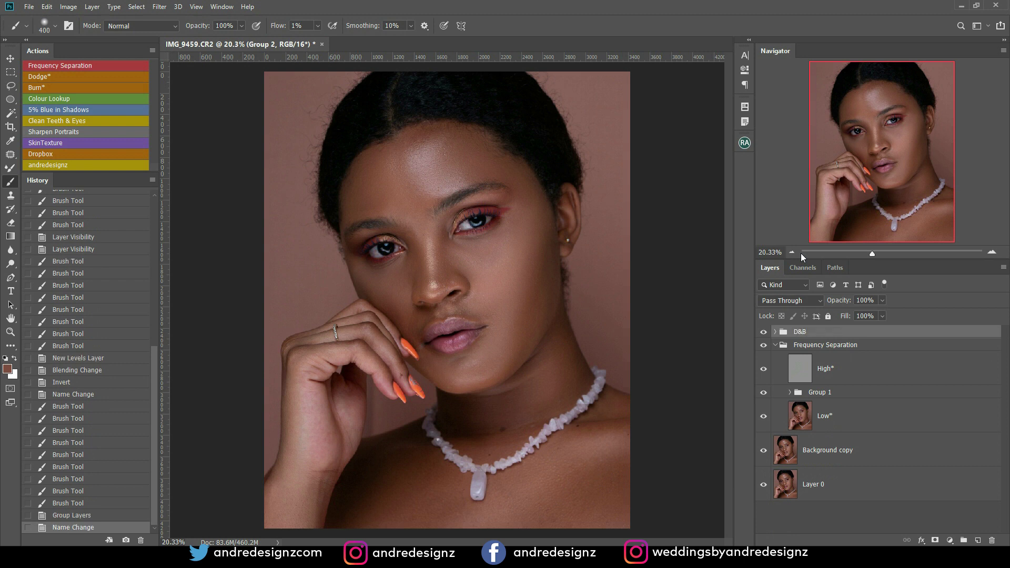
left_click(763, 331)
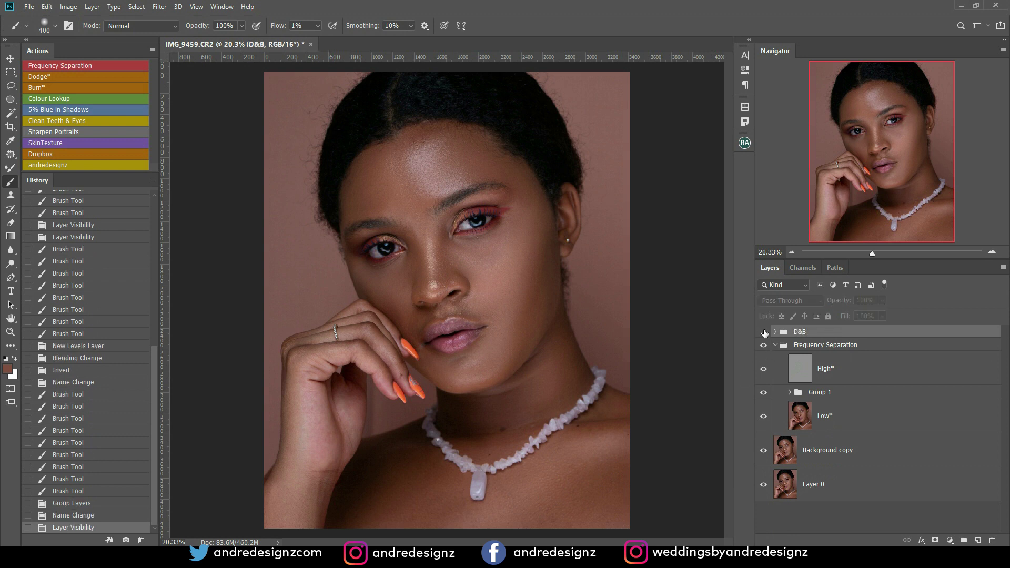
left_click(763, 332)
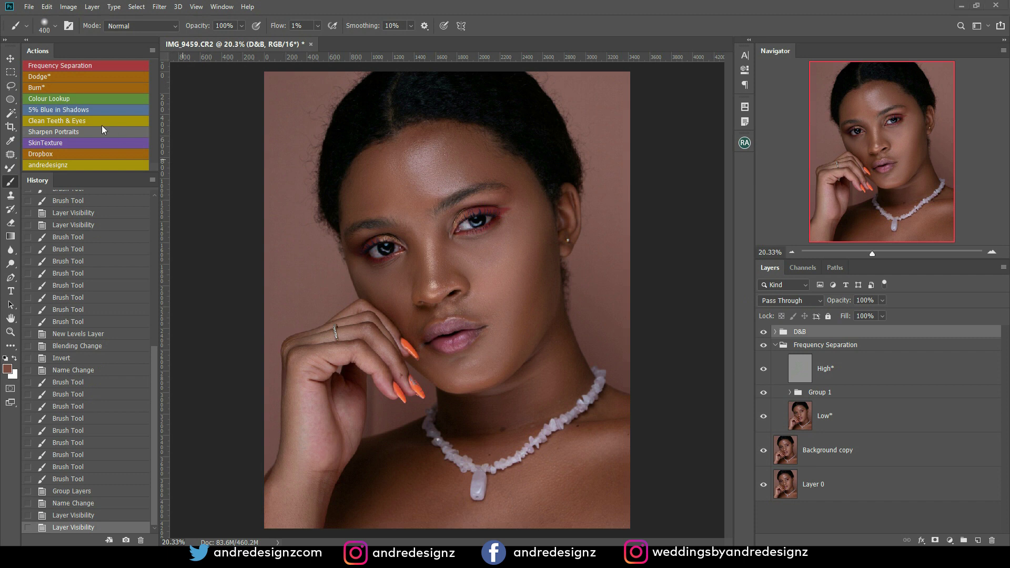
Step: Run the Colour Lookup action and open the blending options of the new colour lookup layer, moving the dialog off the portrait
left_click(97, 100)
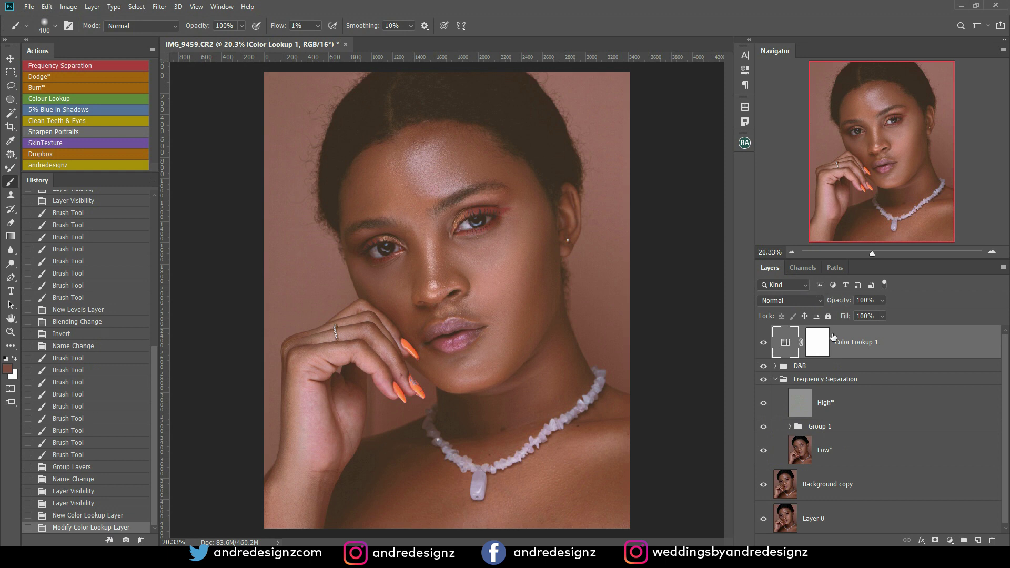
left_click(882, 300)
left_click_drag(864, 313, 850, 312)
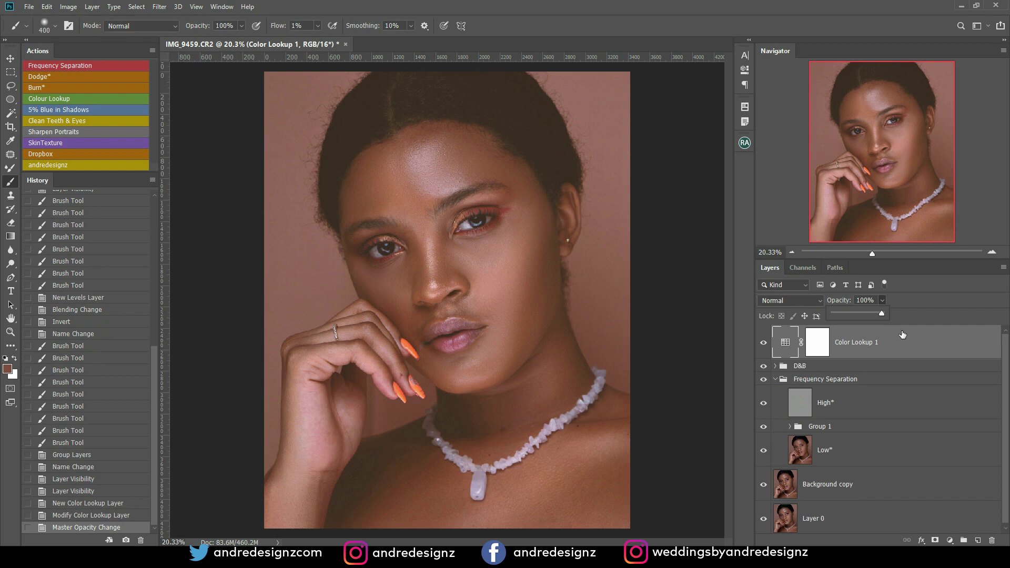
right_click(902, 337)
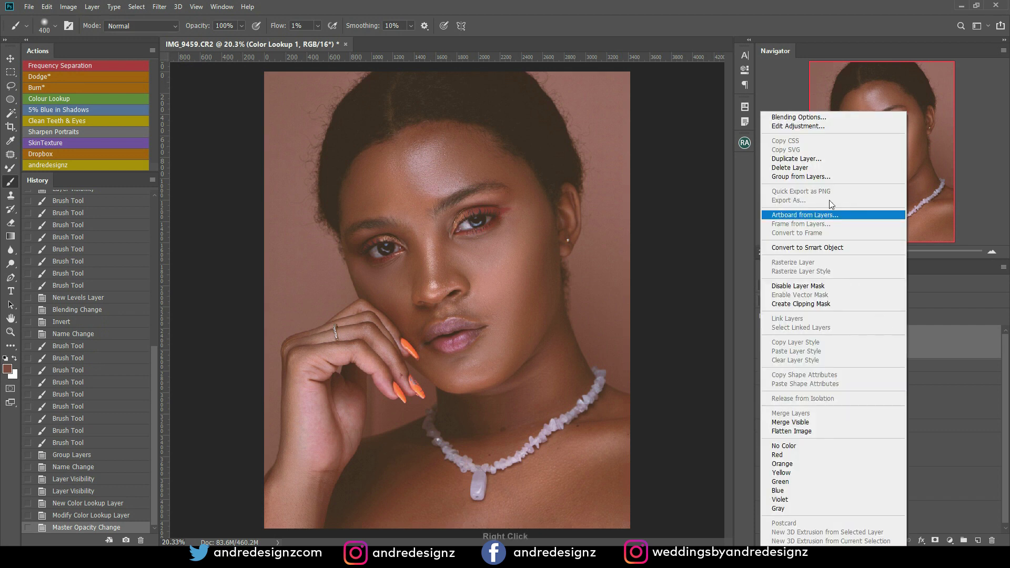
left_click(883, 38)
right_click(891, 337)
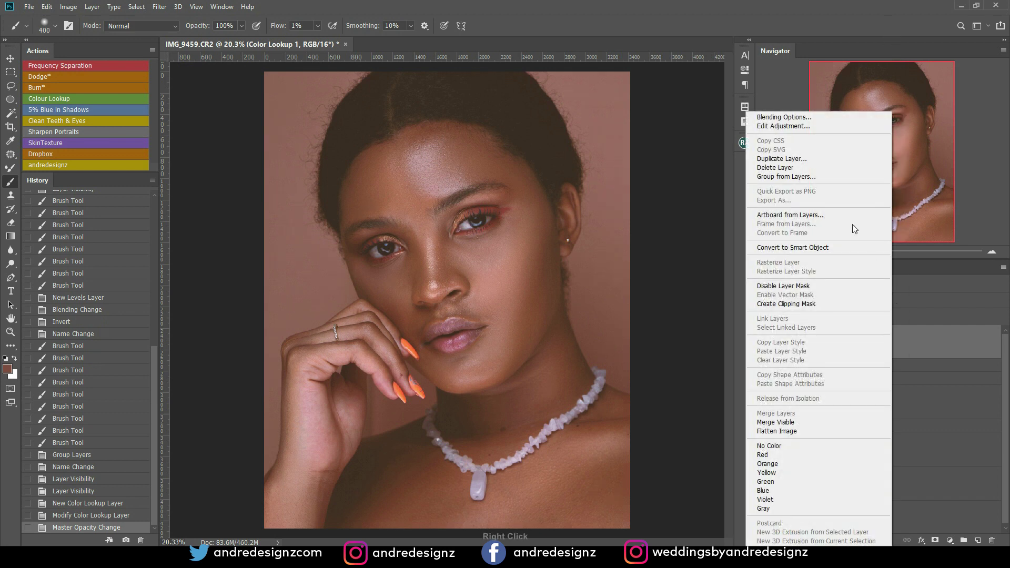
left_click(817, 118)
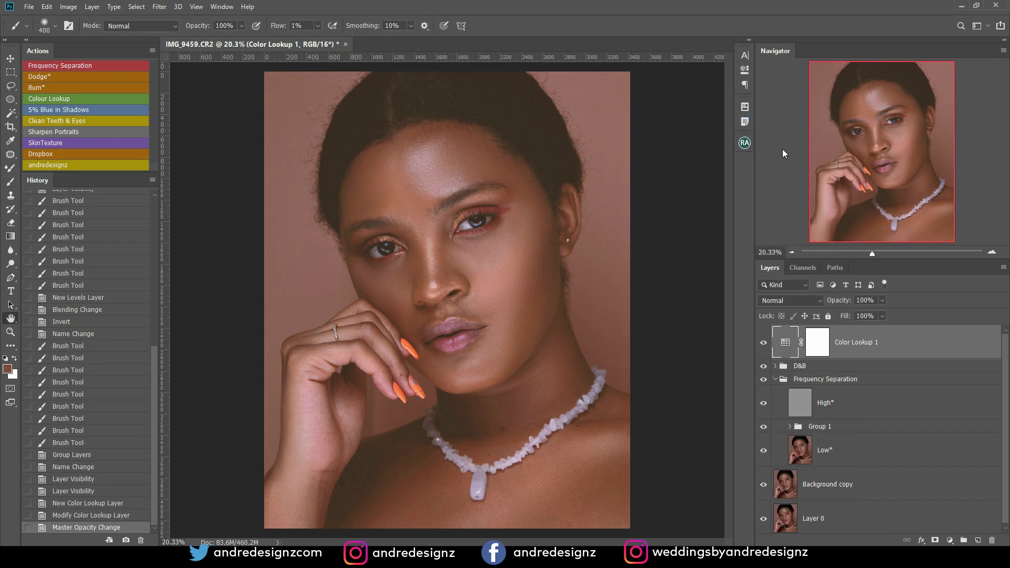
left_click_drag(355, 68, 907, 59)
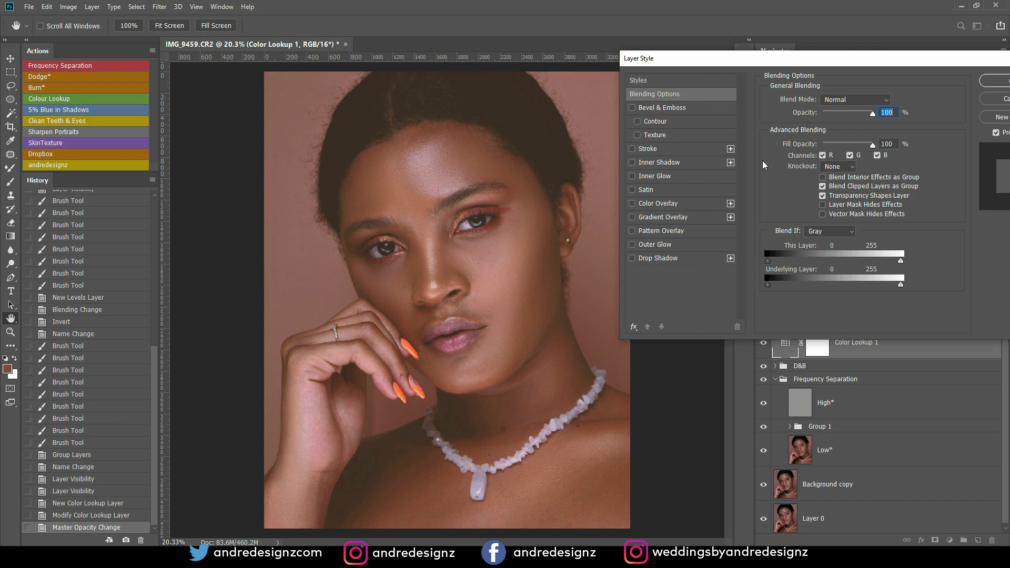
left_click(715, 148)
left_click(694, 95)
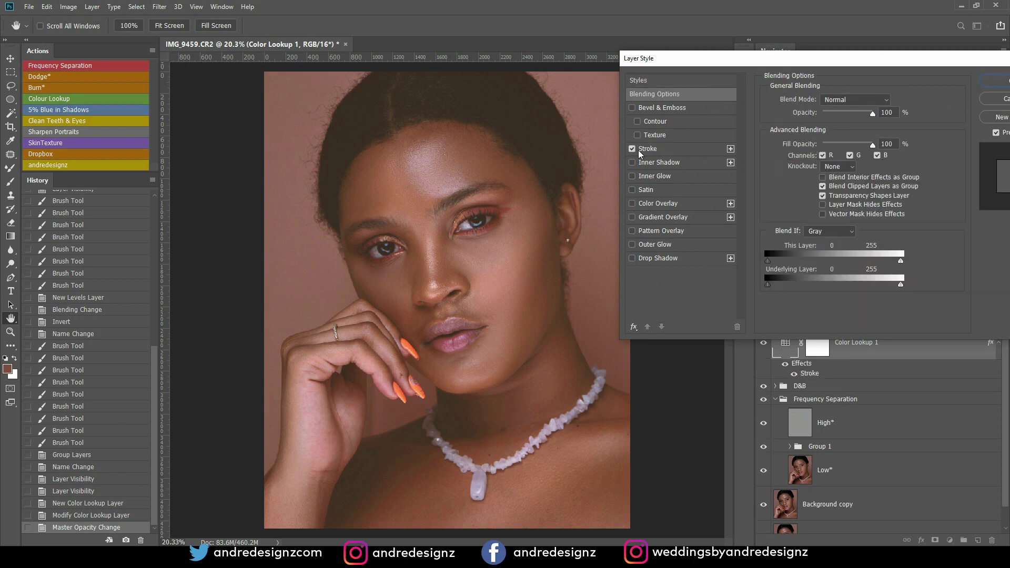
left_click(632, 150)
Step: Preview the darkening, lightening and contrast blend modes on the colour lookup layer and choose Soft Light
left_click(844, 100)
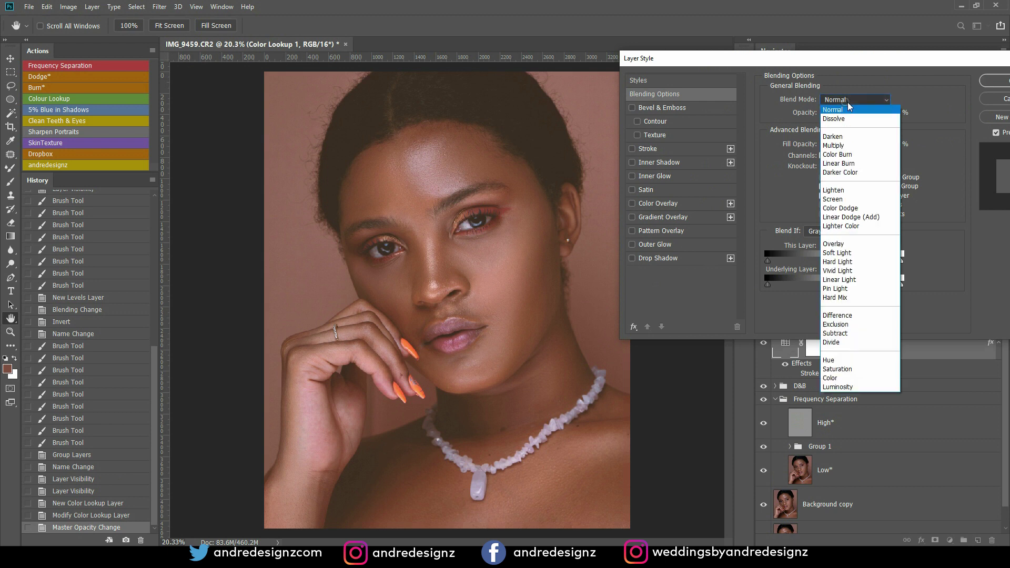
left_click(848, 108)
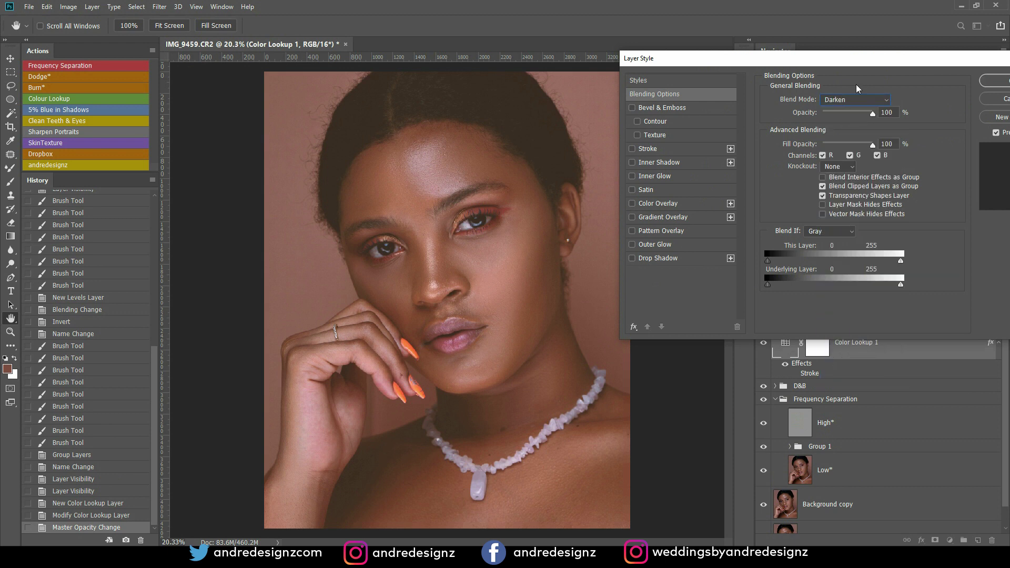
key("Down")
key("Down")
key("Down")
key("Up")
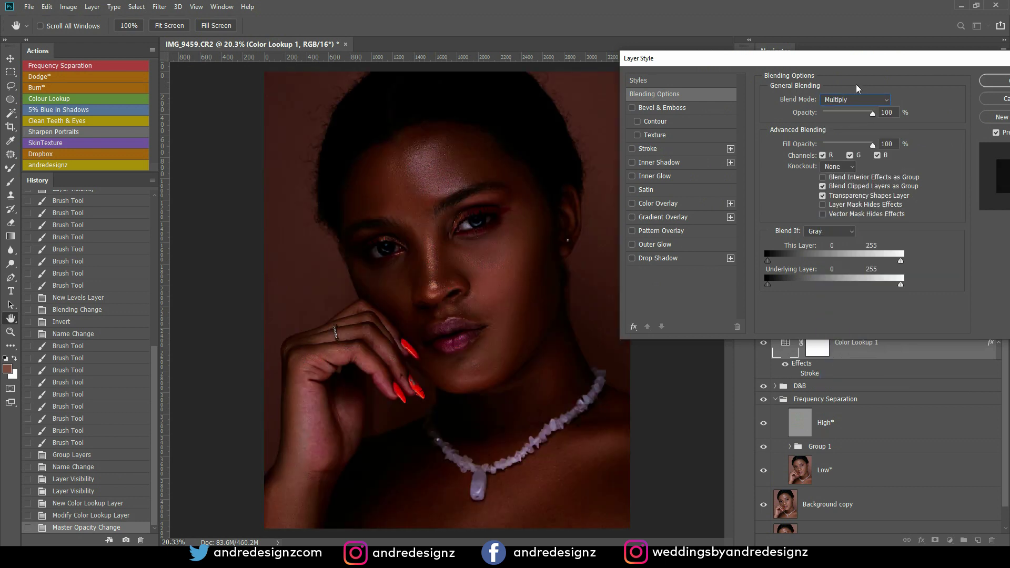
key("Down")
key("Down")
key("Down")
key("Down")
key("Down")
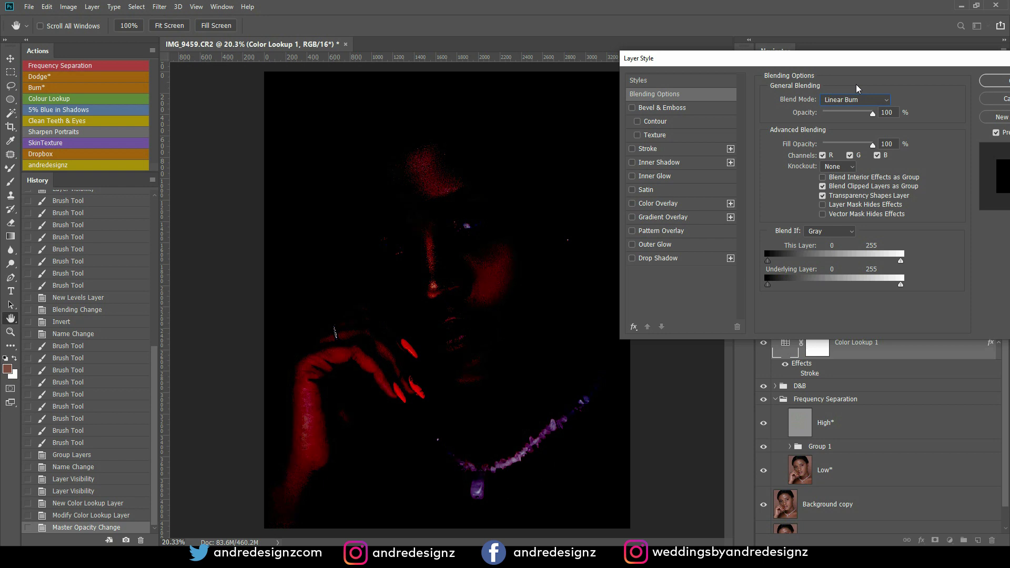
key("Down")
key("Down")
key("Down")
key("Down")
key("Down")
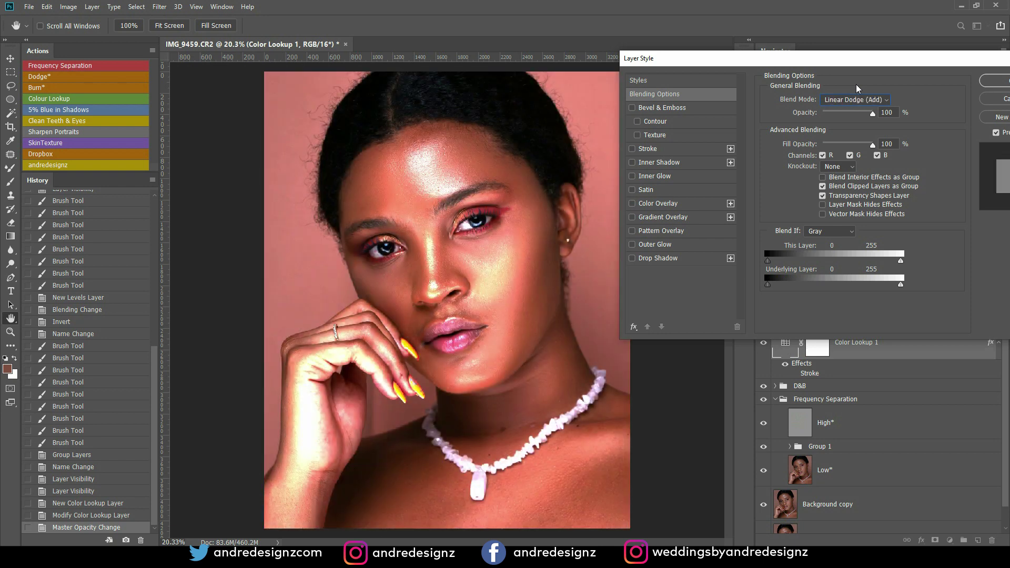
key("Up")
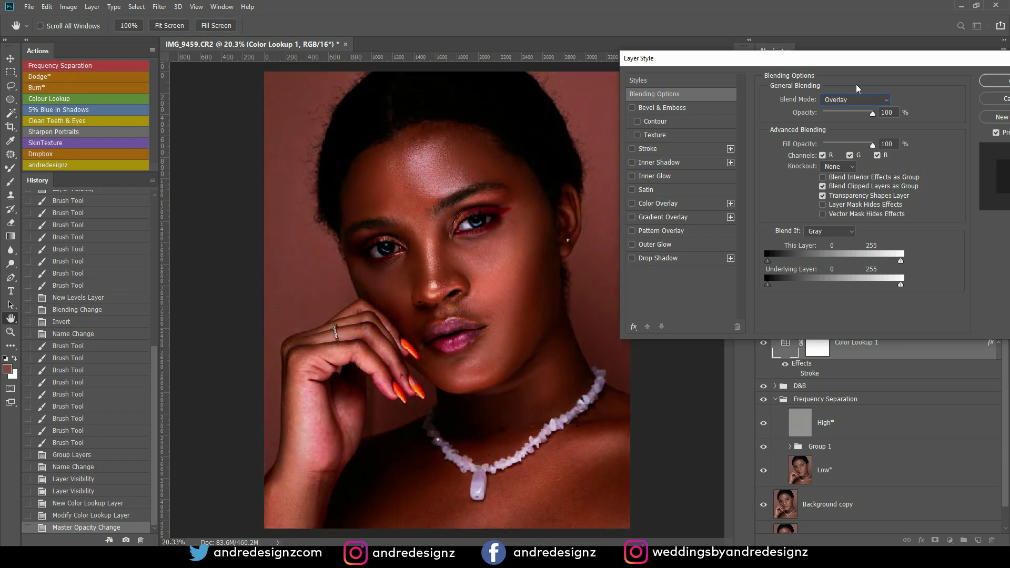
key("Down")
key("Down")
key("Down")
key("Down")
key("Up")
key("Up")
key("Up")
key("Up")
key("Down")
key("Up")
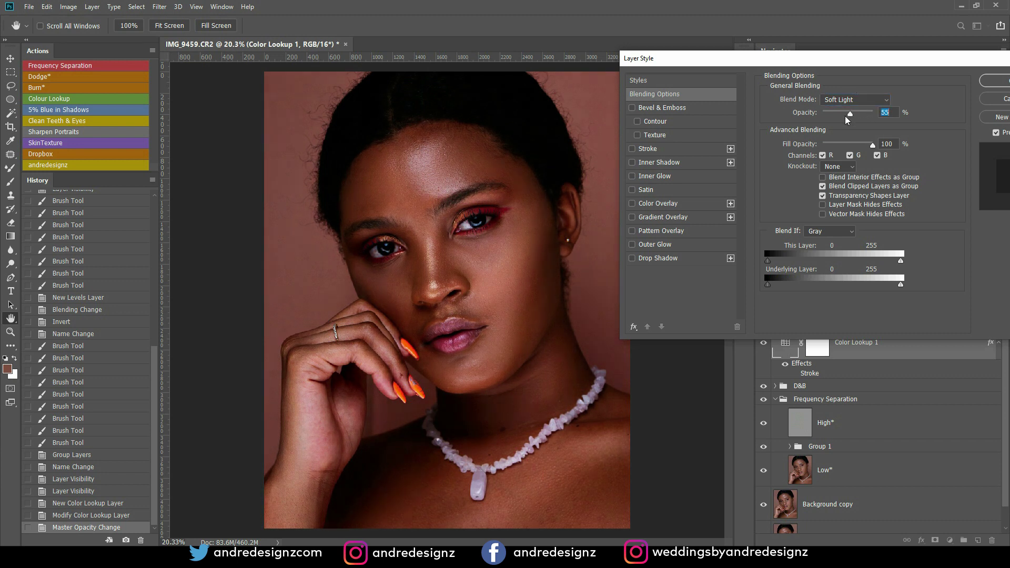
Step: Set the colour lookup layer's opacity to 33%, apply the blending options, and compare the portrait with the layer hidden and shown
left_click_drag(847, 119, 829, 116)
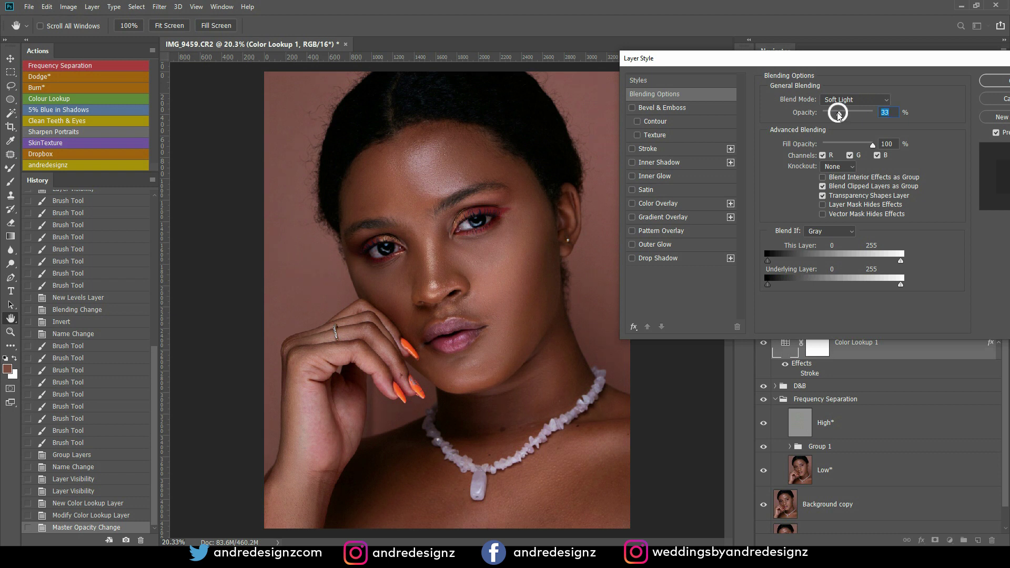
left_click(1000, 84)
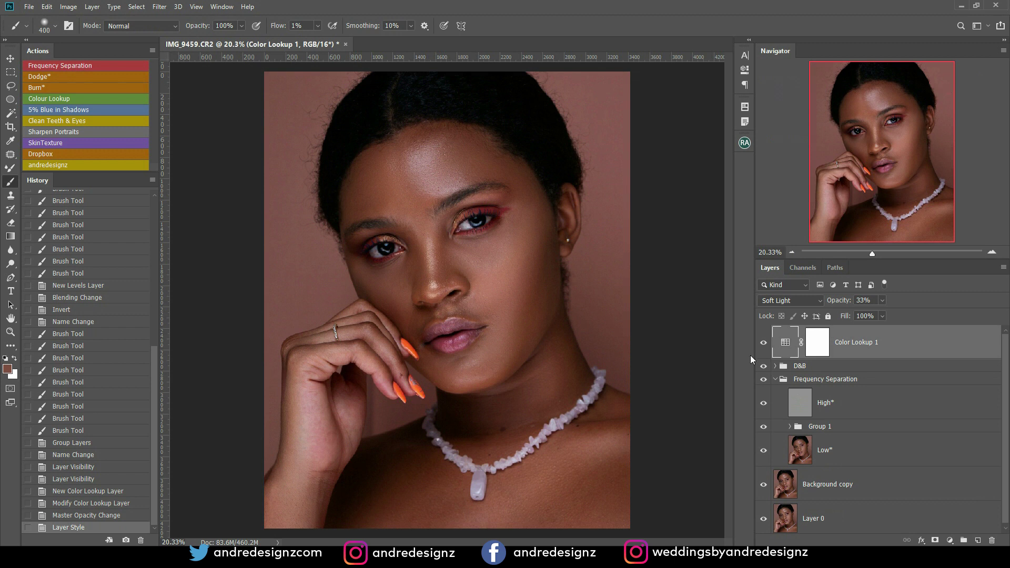
left_click(764, 343)
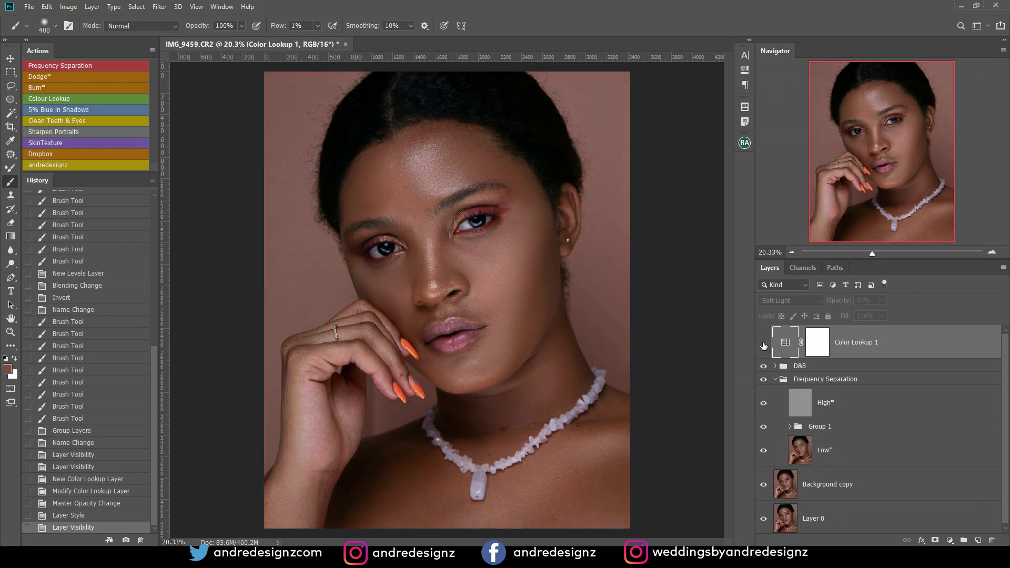
left_click(764, 344)
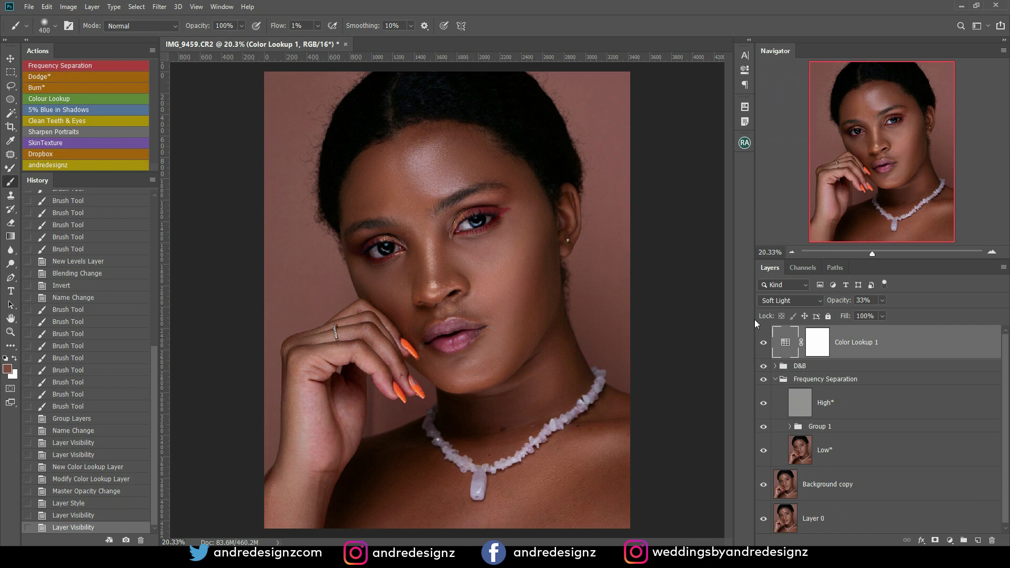
Step: Run the 5% Blue in Shadows action, stamp all visible layers into a new layer, and duplicate that merged layer
left_click(77, 109)
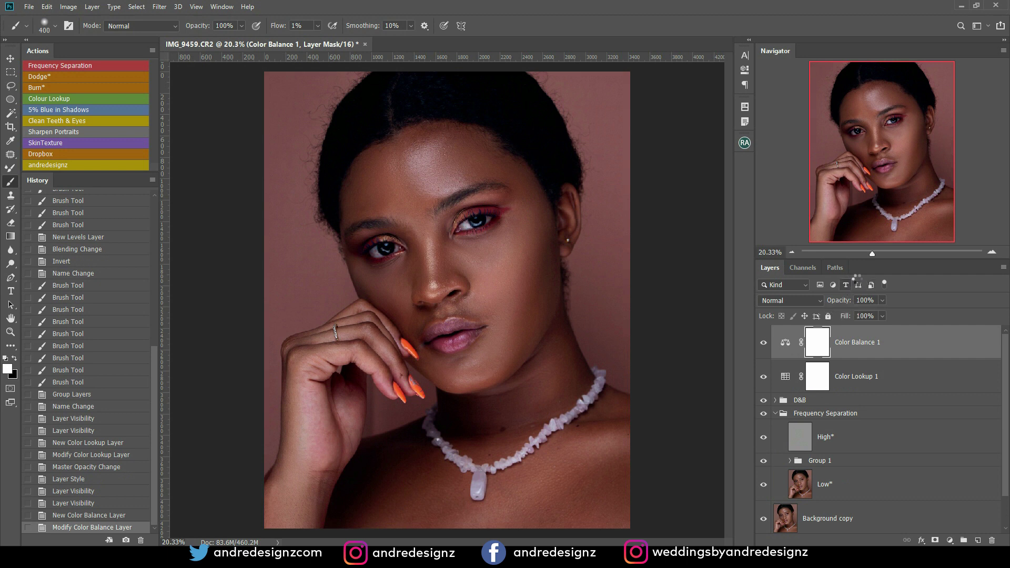
key("ctrl+shift+alt+e")
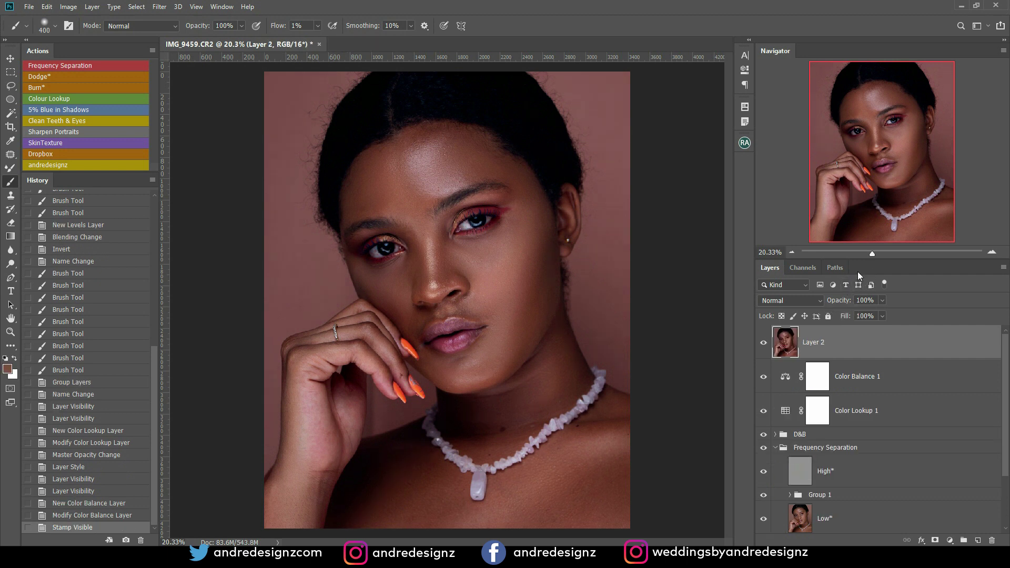
key("ctrl+j")
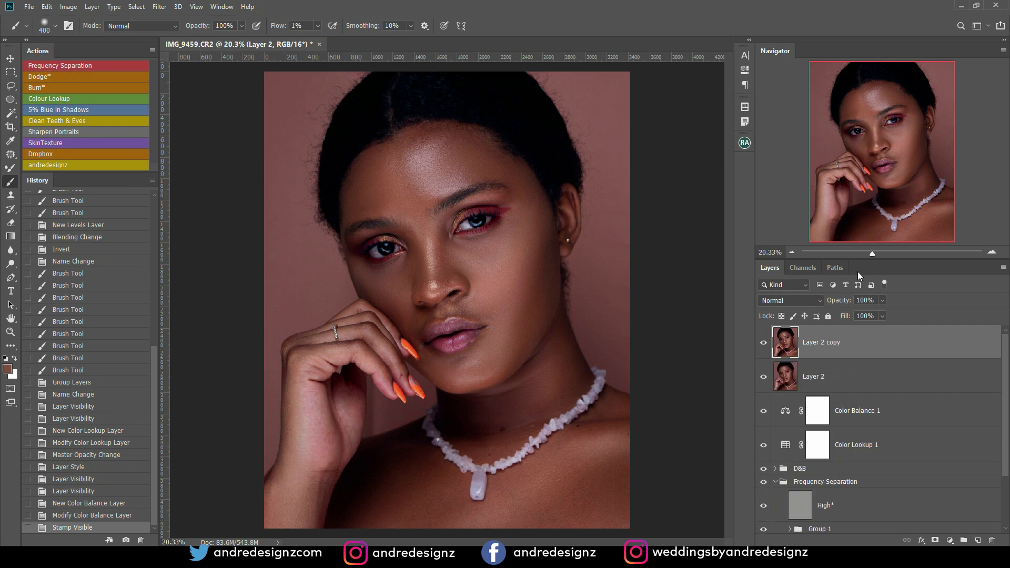
Step: Apply the Camera Raw filter to the duplicated layer with Shadows +23, Dehaze +3 and Temperature +2
left_click(160, 7)
left_click(184, 73)
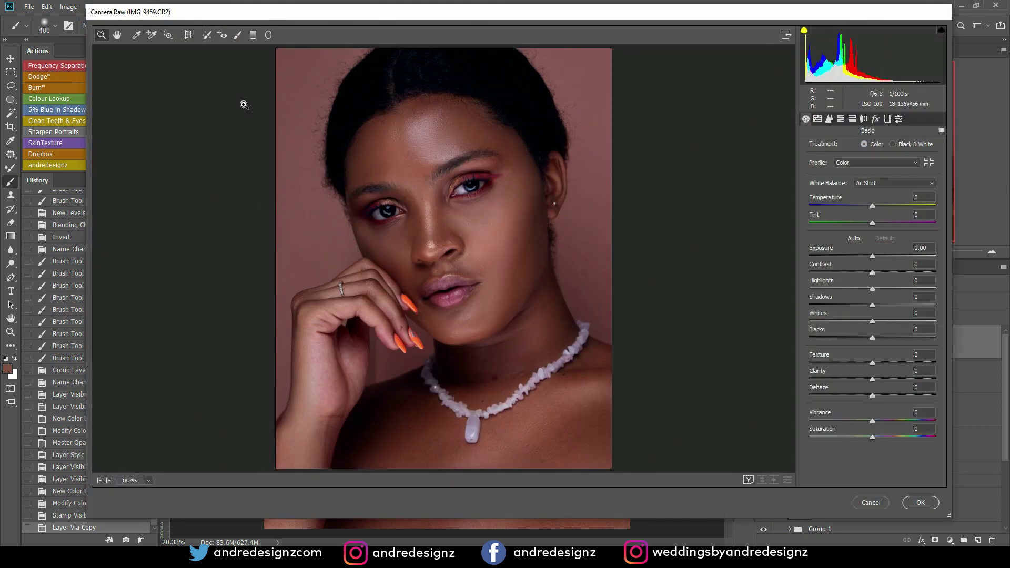
left_click_drag(875, 305, 889, 316)
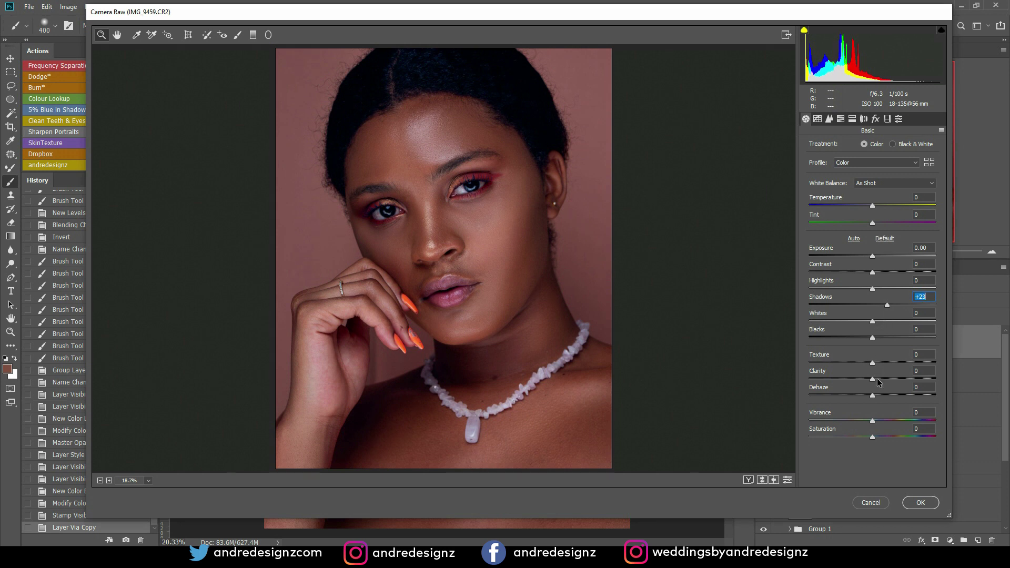
left_click_drag(872, 395, 876, 396)
left_click(872, 206)
key("Up")
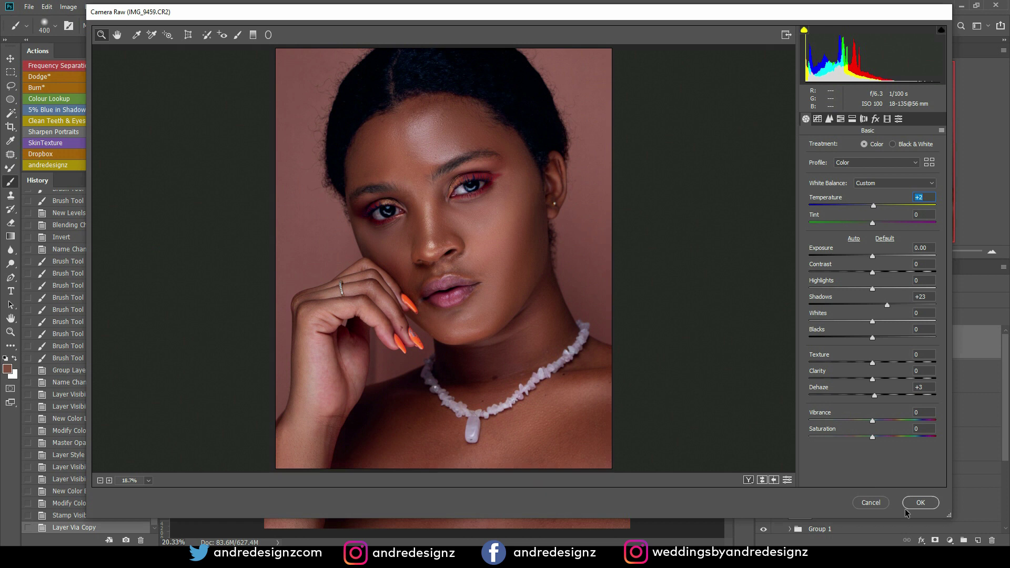
left_click(920, 502)
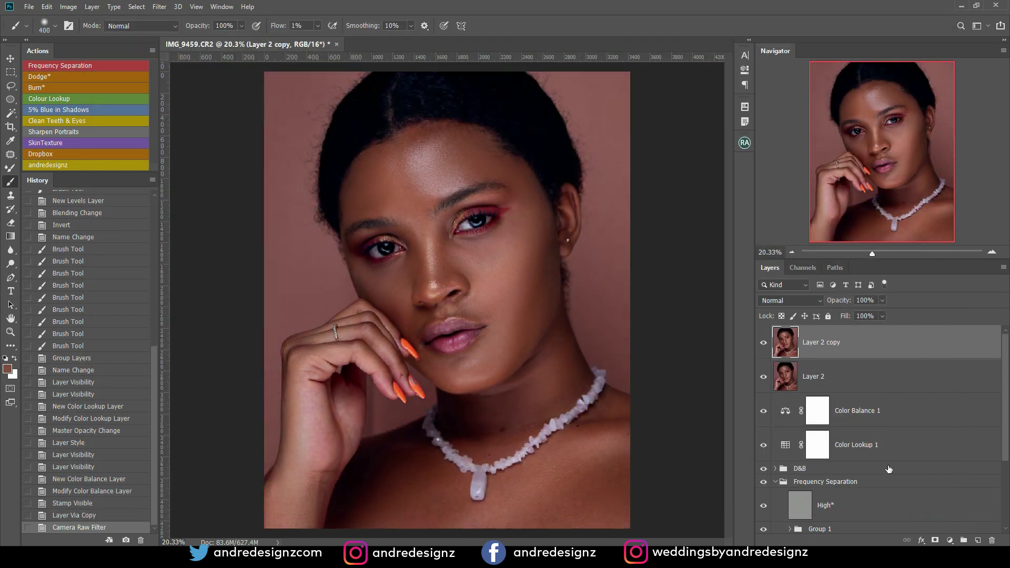
Step: Compare the retouched portrait with the original by isolating Layer 0 and restoring all the other layers, twice
left_click_drag(1005, 357, 997, 450)
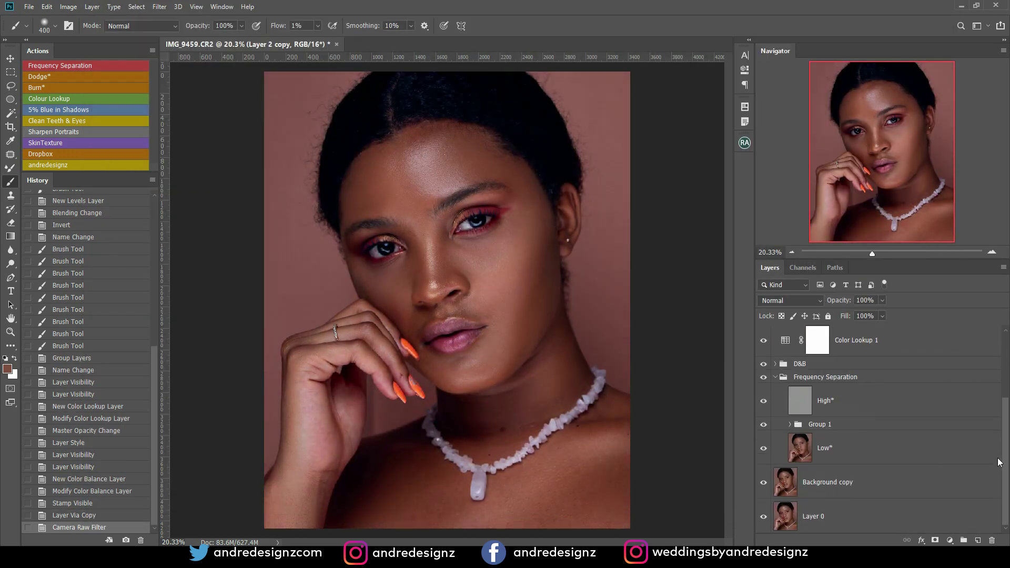
left_click(763, 518, "alt")
left_click(762, 520, "alt")
left_click(763, 518, "alt")
left_click(764, 519, "alt")
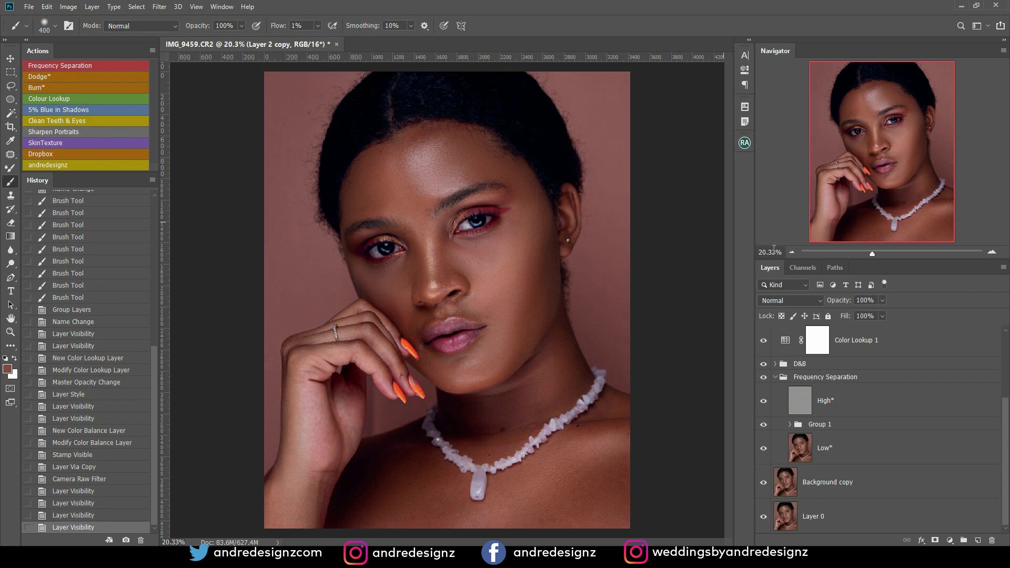
Step: Group every layer from Layer 2 copy down to Background copy, leaving only Layer 0 outside the group
scroll(1009, 429, "up", 1)
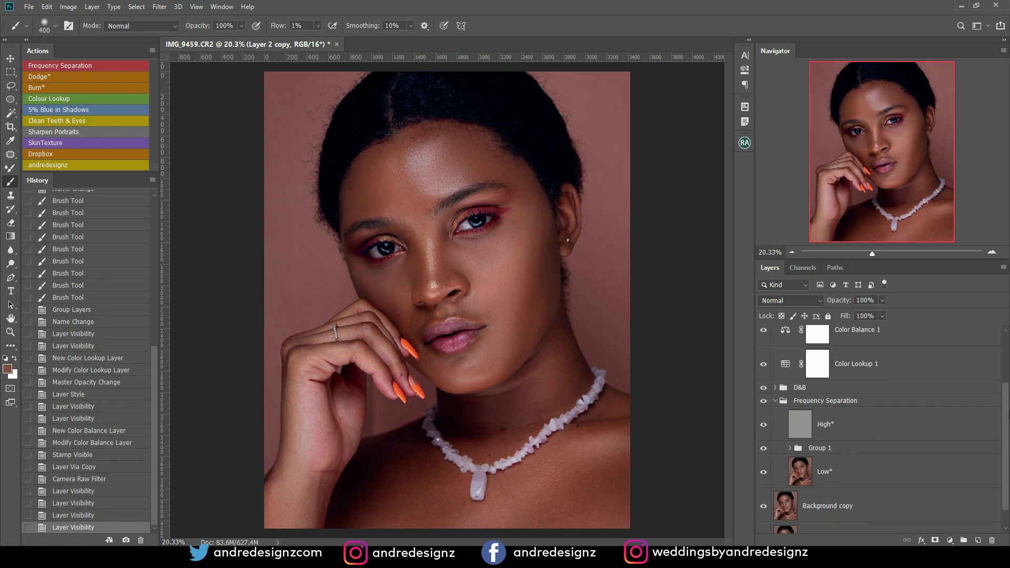
scroll(1006, 393, "up", 1)
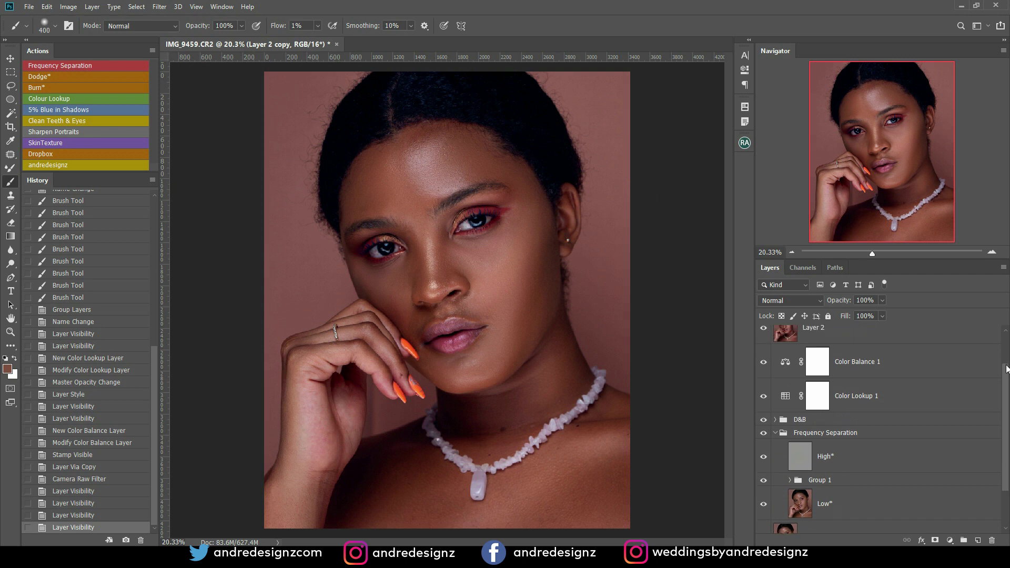
scroll(1007, 368, "up", 2)
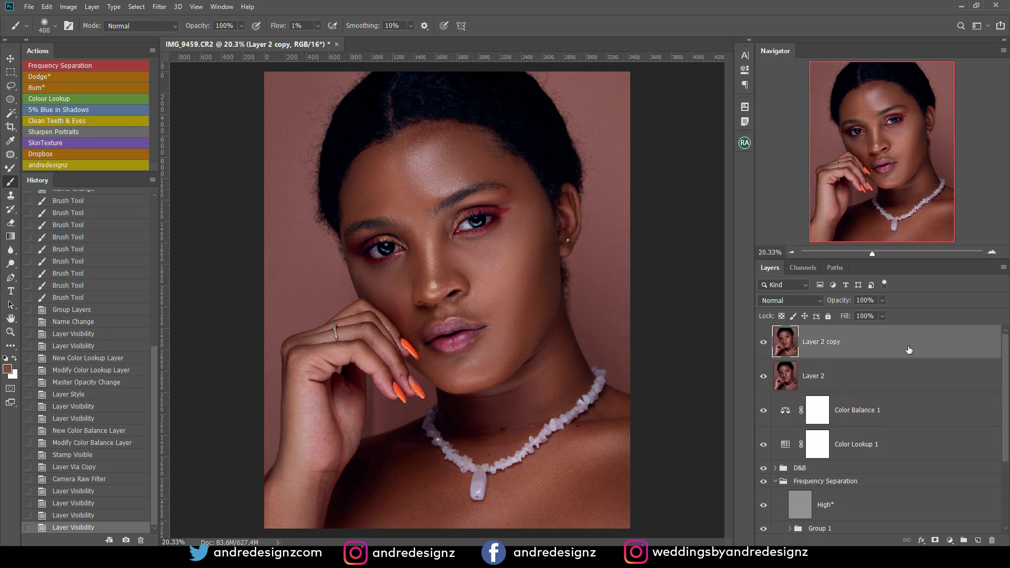
scroll(1006, 361, "down", 4)
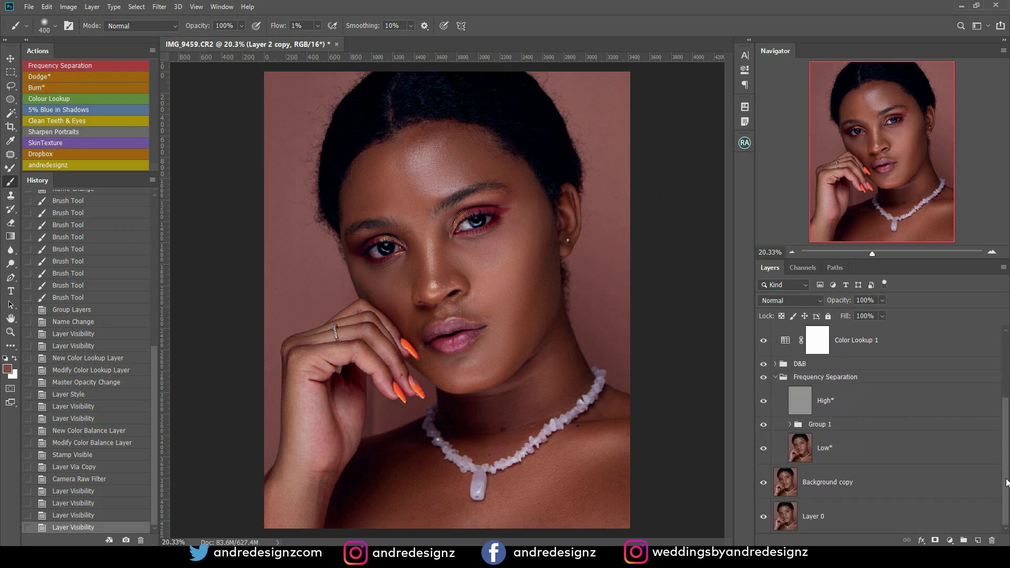
left_click(875, 483, "shift")
key("ctrl+g")
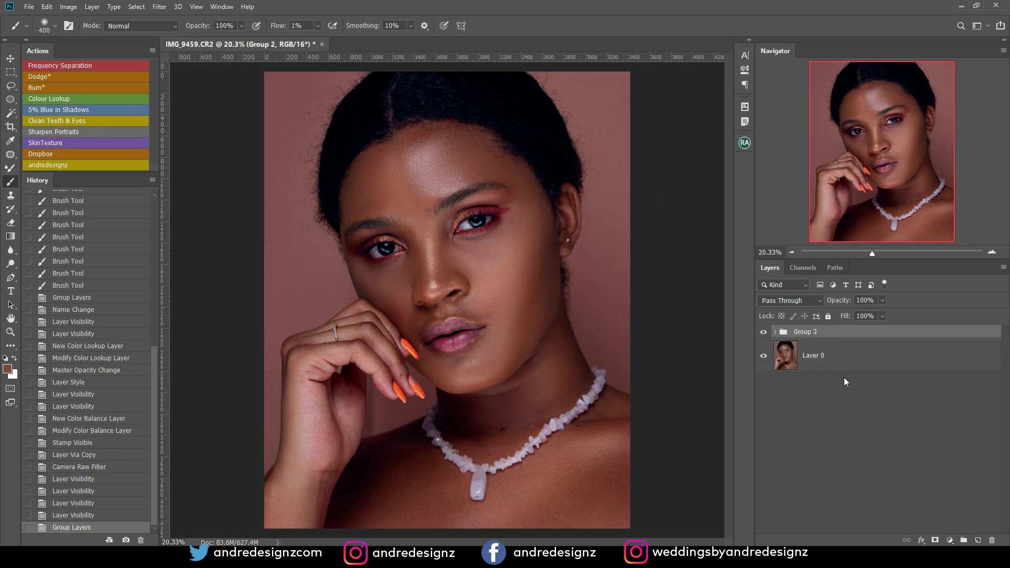
Step: Convert Layer 0 to the Background layer and stamp all visible layers into a new layer above Group 2
left_click(845, 362)
key("F2")
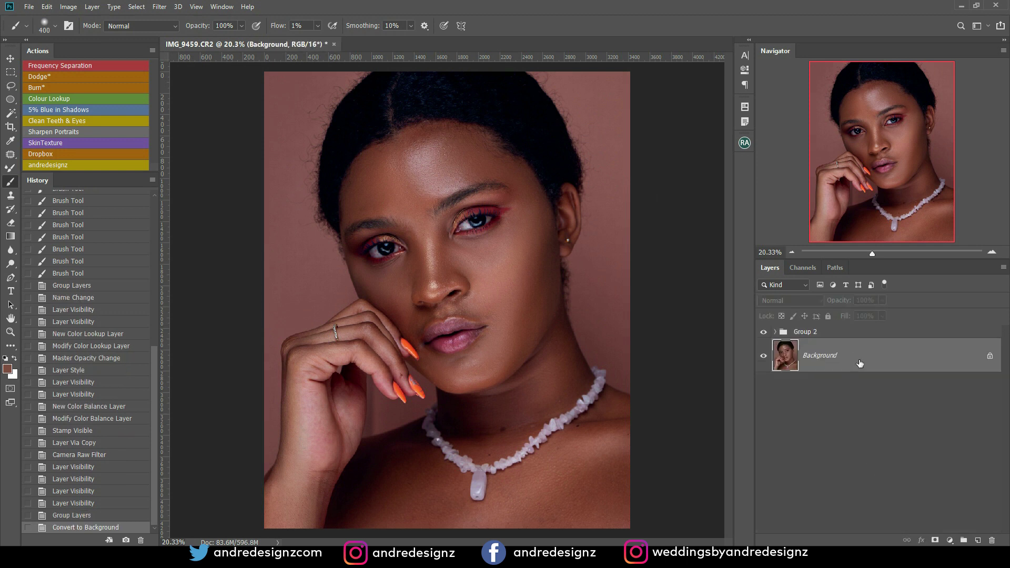
left_click(805, 332)
key("ctrl+shift+alt+e")
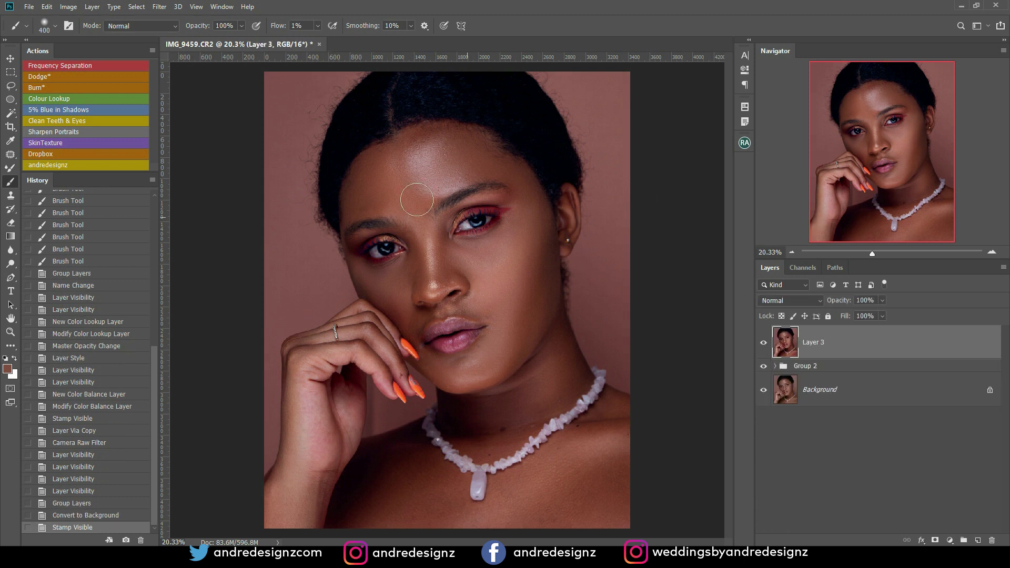
Step: Clone clean backdrop over the uneven area left of the head, using a 300 px Clone Stamp brush
key("s")
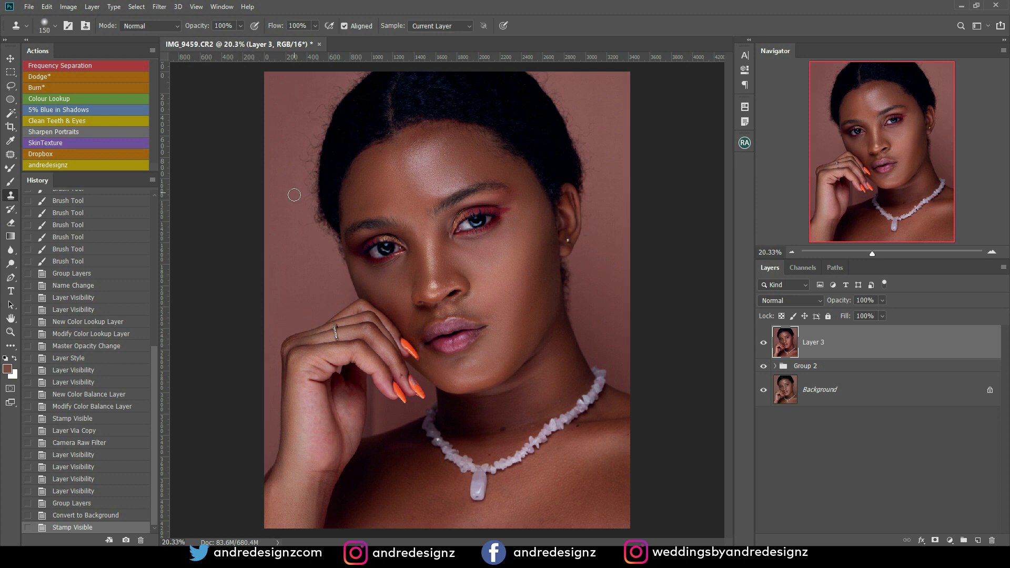
key("bracketright")
key("bracketright")
key("bracketright")
key("bracketright")
key("bracketright")
left_click(295, 252, "alt")
left_click_drag(307, 244, 292, 201)
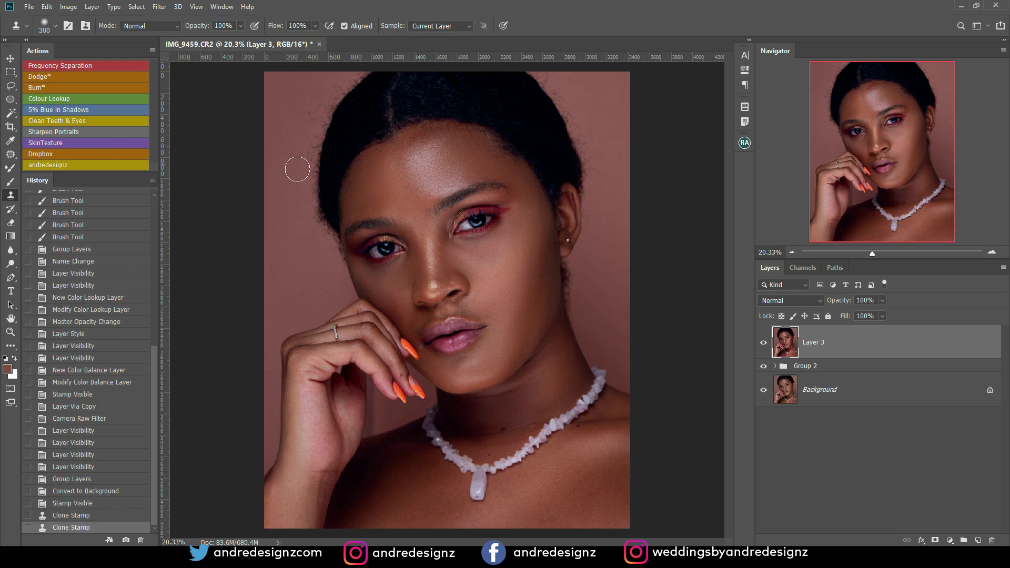
left_click(297, 125)
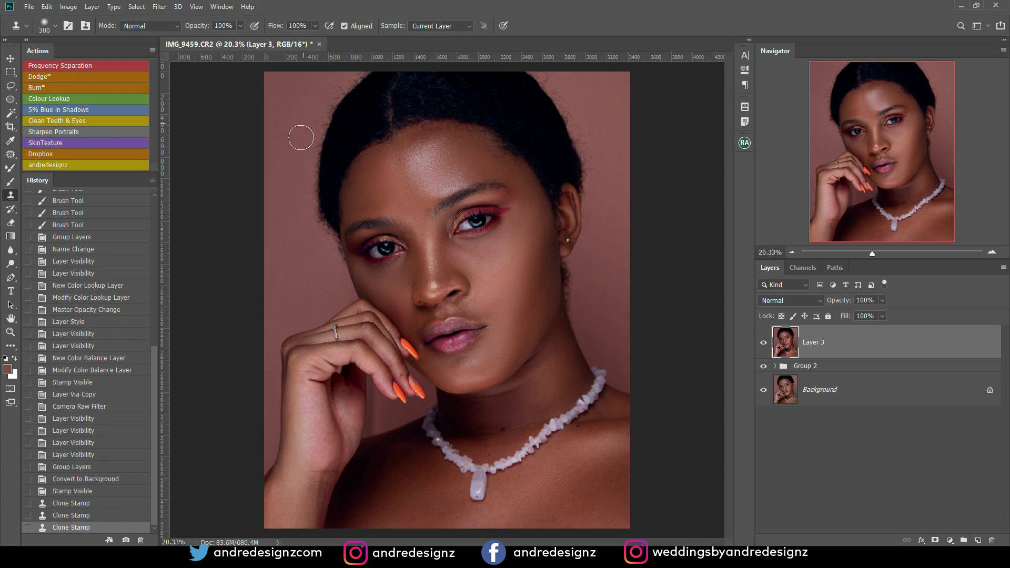
Step: Clone clean backdrop over the upper-left area beside the hair, stepping back two of the strokes and repainting near the hairline
left_click(290, 98, "alt")
left_click(301, 94)
left_click(306, 115)
left_click(307, 128)
left_click(311, 112)
left_click(325, 108)
left_click(290, 98, "alt")
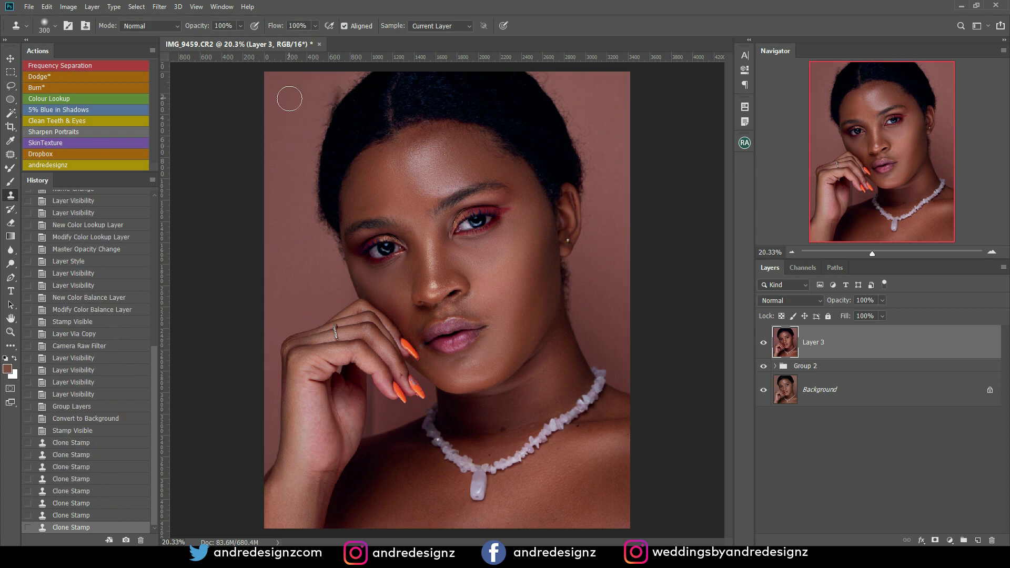
left_click(89, 505)
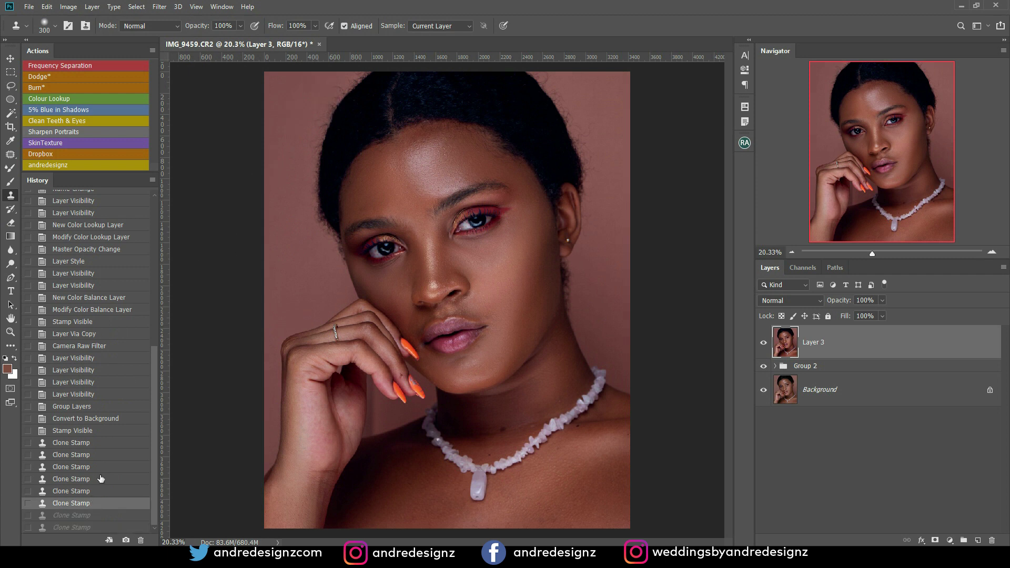
left_click(304, 102)
mouse_move(303, 91)
left_mouse_down()
mouse_move(325, 90)
mouse_move(351, 70)
mouse_move(322, 85)
left_mouse_up()
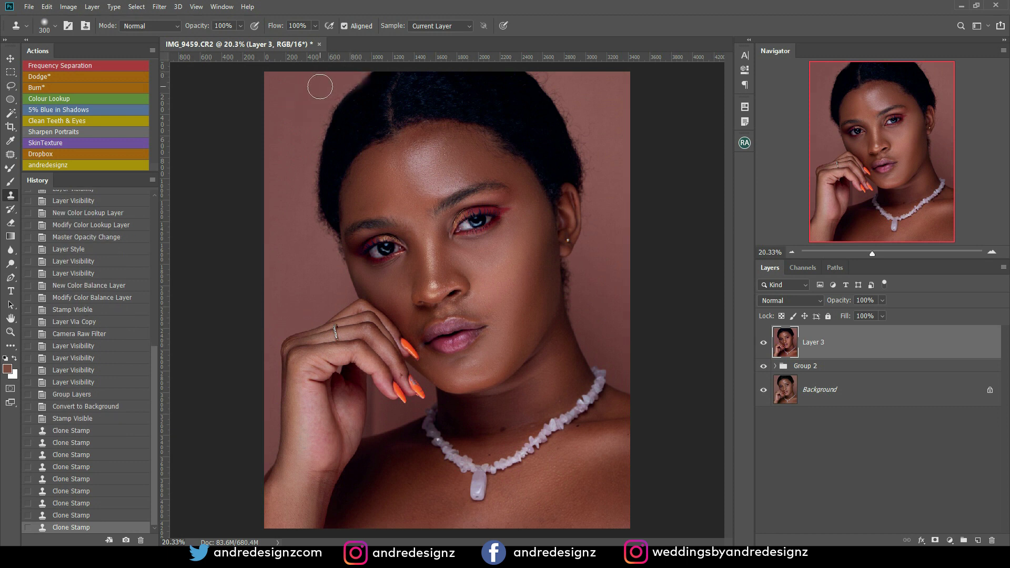
Step: Undo the last two clone strokes, reduce the brush to 125 px, and clone backdrop along the left hair outline from crown to temple
key("ctrl+z")
key("ctrl+z")
key("bracketleft")
key("bracketleft")
key("bracketleft")
key("bracketleft")
key("bracketleft")
left_click(338, 87)
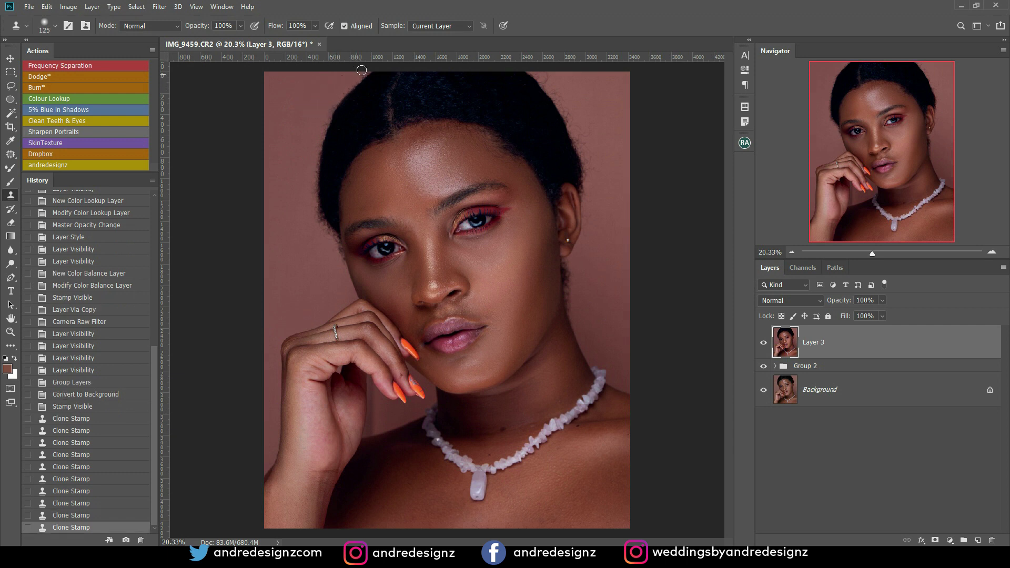
left_click(363, 67)
left_click(340, 87)
left_click(326, 104)
left_click(324, 107)
left_click(303, 139)
left_click(301, 190)
left_click(310, 225)
left_click(306, 234)
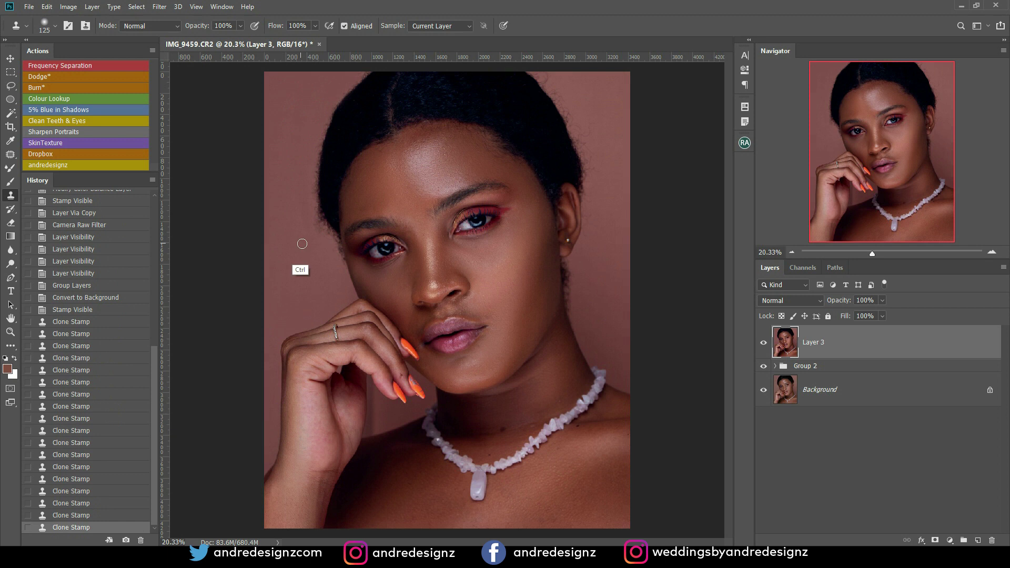
Step: Undo the last clone stroke and clean the backdrop beside the left temple and cheek down to the hand
key("ctrl+z")
left_click(313, 222)
left_click(311, 215)
left_click(308, 205)
left_click(316, 228)
left_click(319, 242)
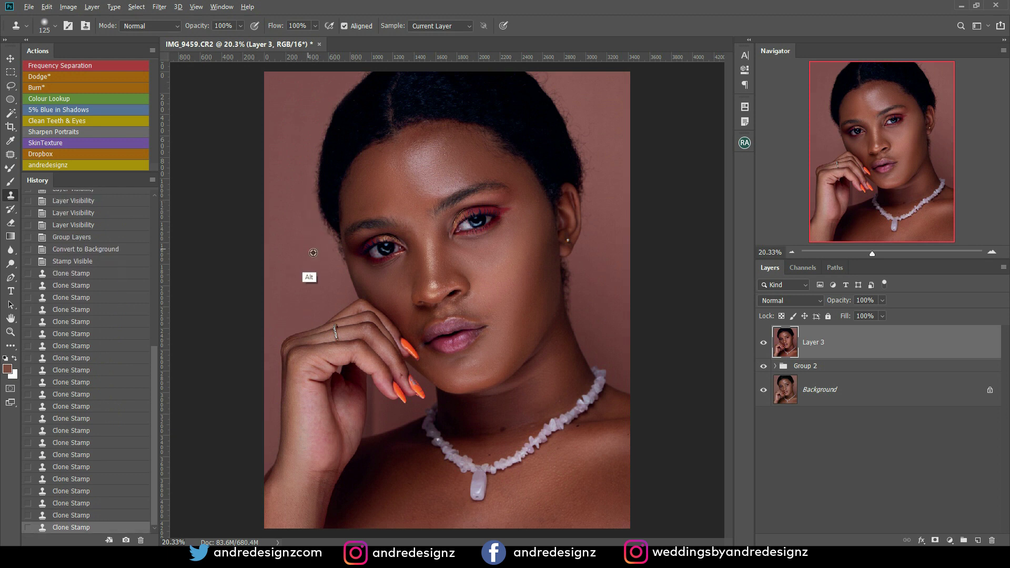
left_click(318, 252)
left_click(319, 253)
left_click(329, 262)
left_click(324, 288)
left_click(336, 284)
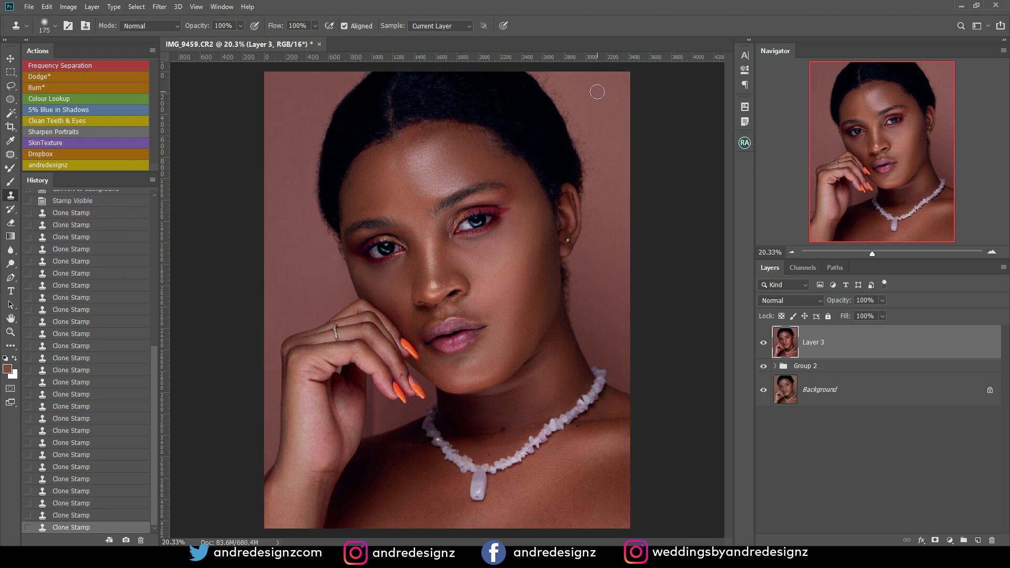
Step: Clone clean backdrop over the stray hairs and marks around the upper-right side of the head with a 175 px brush
left_click(552, 88)
left_click(580, 83)
left_click(560, 78)
left_click(599, 128)
key("alt")
left_click(594, 114, "alt")
left_click_drag(582, 128, 549, 78)
left_click(582, 96, "alt")
Step: Patch the remaining marks in the backdrop to the right of the hair with clean backdrop from lower down, clearing each selection
scroll(630, 180, "down", 4)
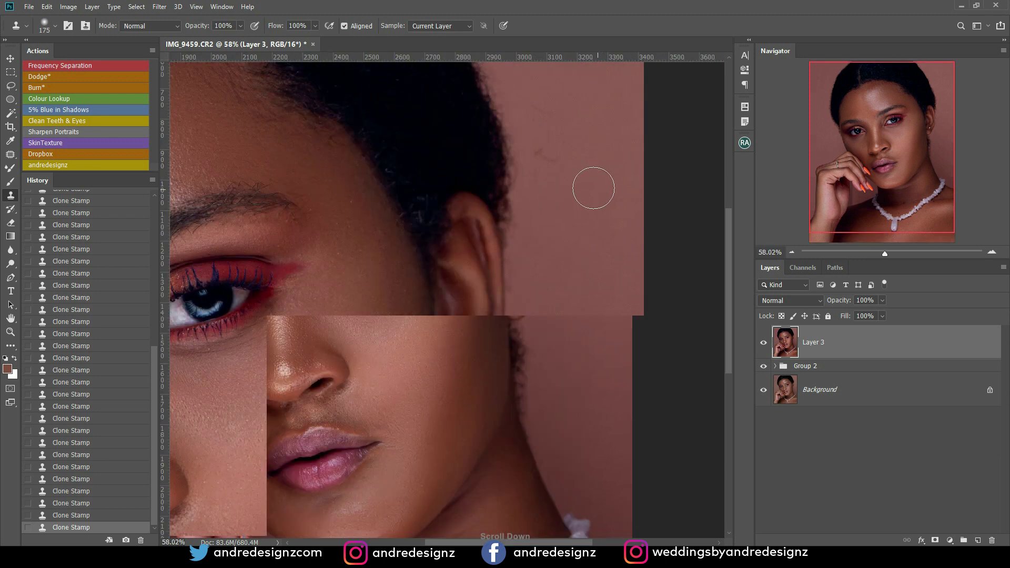
scroll(588, 179, "up", 2)
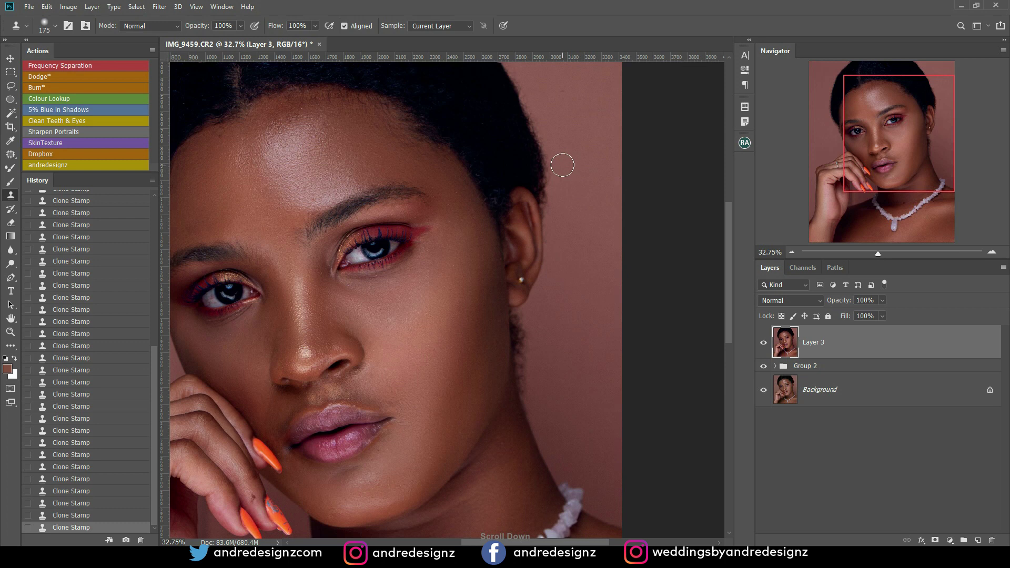
key("j")
mouse_move(568, 128)
left_mouse_down()
mouse_move(560, 157)
mouse_move(586, 253)
left_mouse_up()
key("ctrl+d")
mouse_move(574, 80)
left_mouse_down()
mouse_move(579, 122)
mouse_move(578, 84)
left_mouse_up()
mouse_move(574, 105)
left_mouse_down()
mouse_move(602, 154)
mouse_move(590, 253)
left_mouse_up()
key("ctrl+d")
key("ctrl+d")
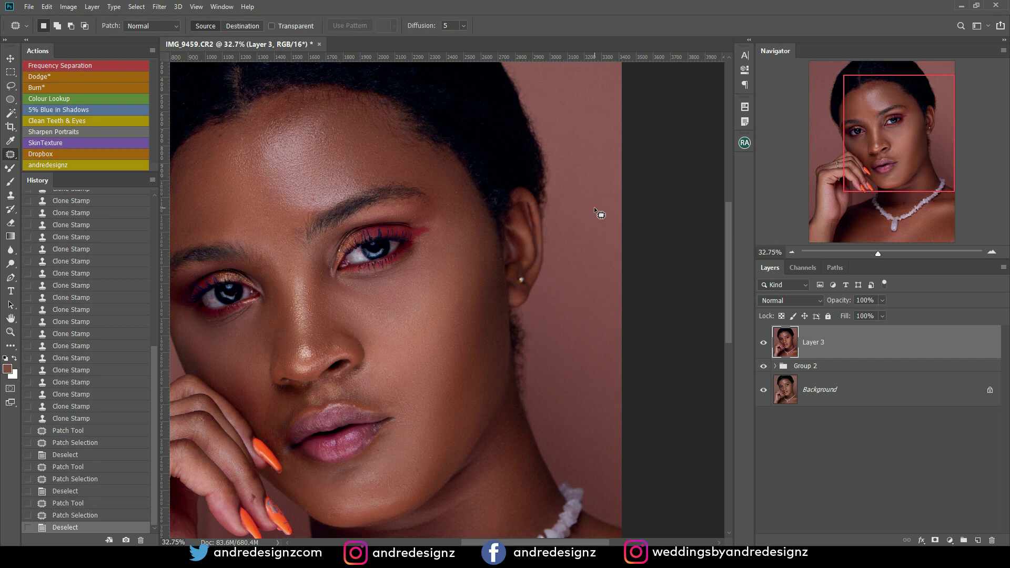
Step: Patch the small blemishes on the skin between the eyes and around the bridge of the nose
scroll(241, 289, "up", 1)
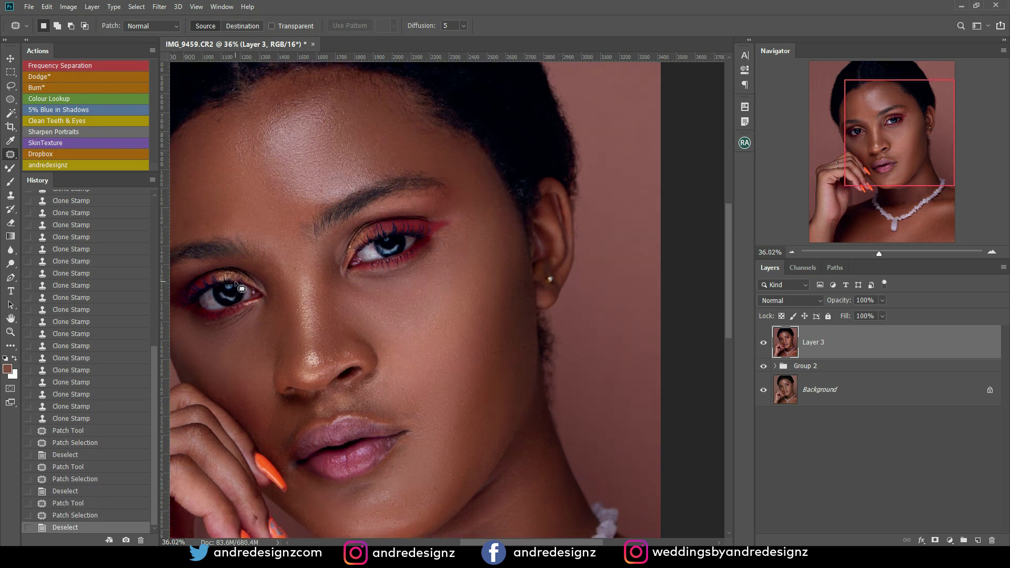
scroll(242, 288, "up", 1)
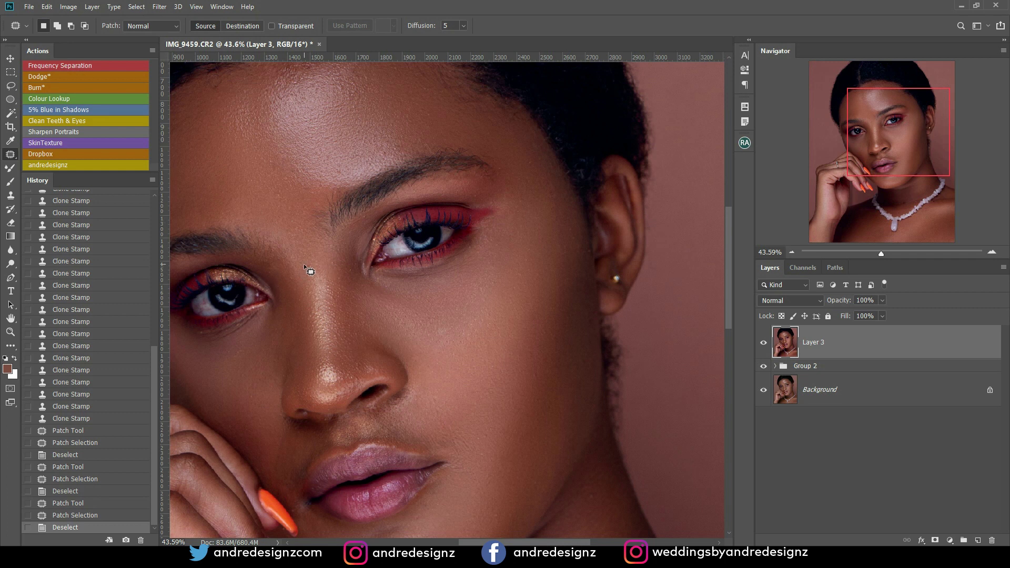
mouse_move(313, 264)
left_mouse_down()
mouse_move(310, 283)
mouse_move(281, 275)
mouse_move(291, 286)
mouse_move(314, 264)
left_mouse_up()
left_click(288, 282)
left_click(345, 276)
mouse_move(316, 265)
left_mouse_down()
mouse_move(322, 289)
mouse_move(345, 262)
mouse_move(356, 270)
mouse_move(349, 266)
left_mouse_up()
left_click(340, 257)
left_click(356, 264)
left_click(346, 268)
left_click_drag(349, 265, 351, 269)
Step: Duplicate the document as IMG_9459 copy with all its layers, and dock the original's floating window back beside the copy
scroll(348, 269, "down", 8)
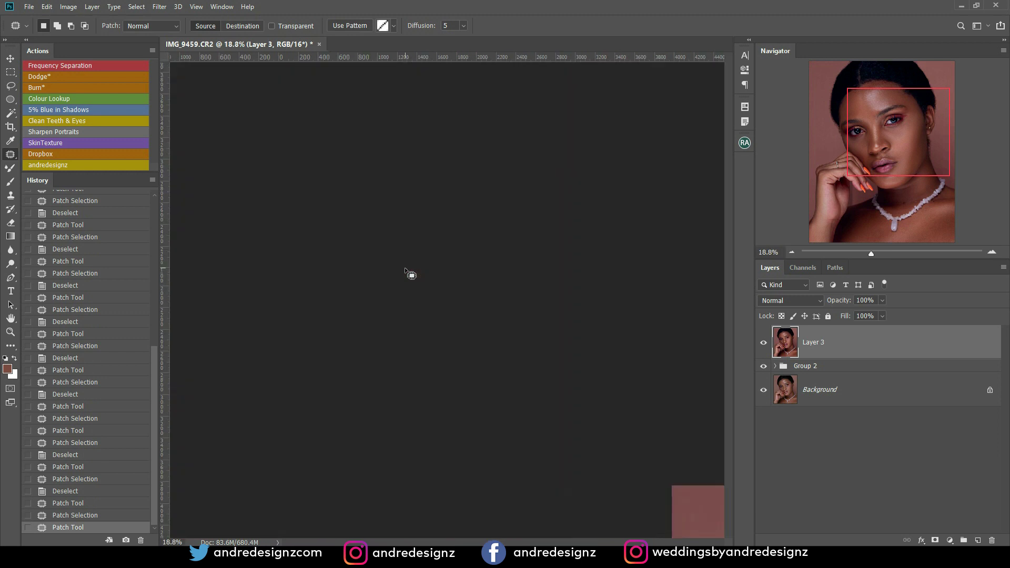
left_click_drag(279, 46, 289, 70)
right_click(290, 72)
left_click(305, 79)
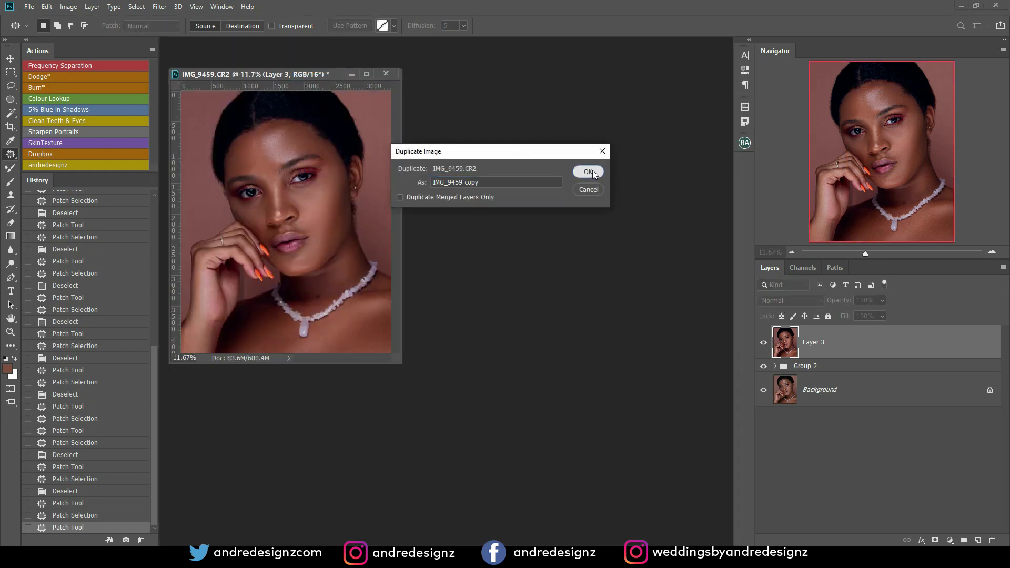
left_click(587, 172)
left_click_drag(294, 42, 316, 42)
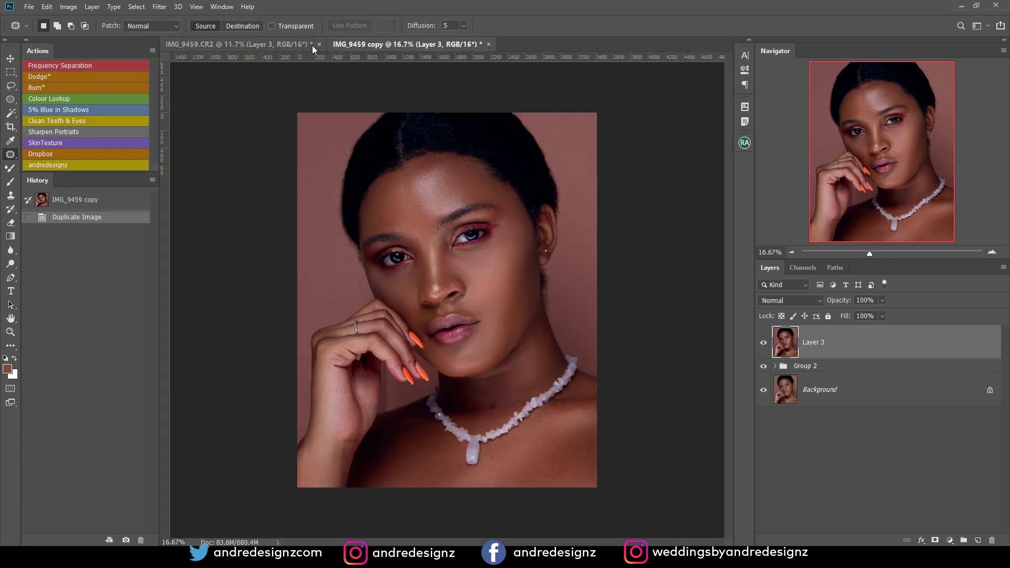
Step: Arrange the two documents side by side as 2-up Vertical and show only the Background layer in IMG_9459 copy
left_click(221, 7)
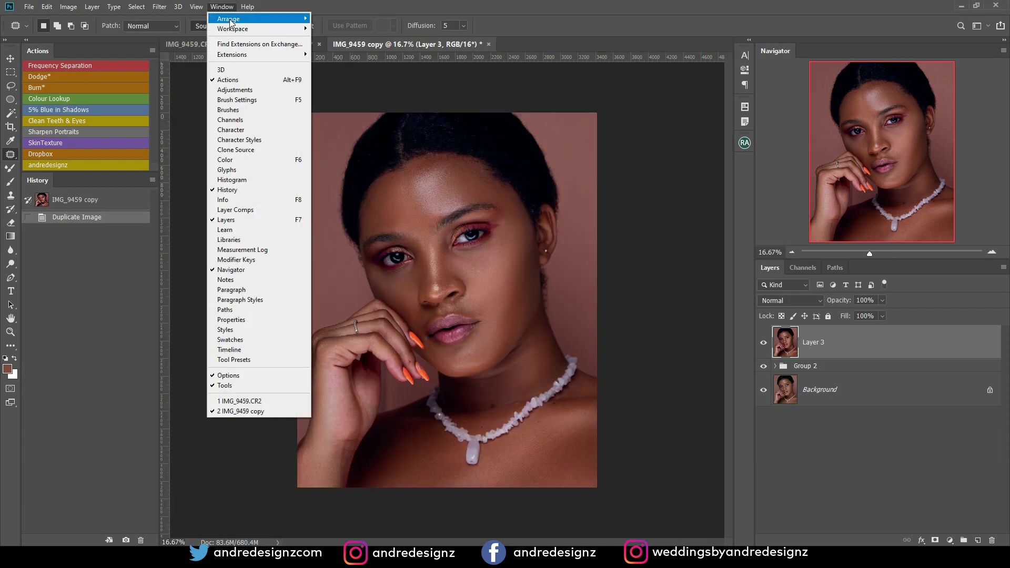
mouse_move(234, 19)
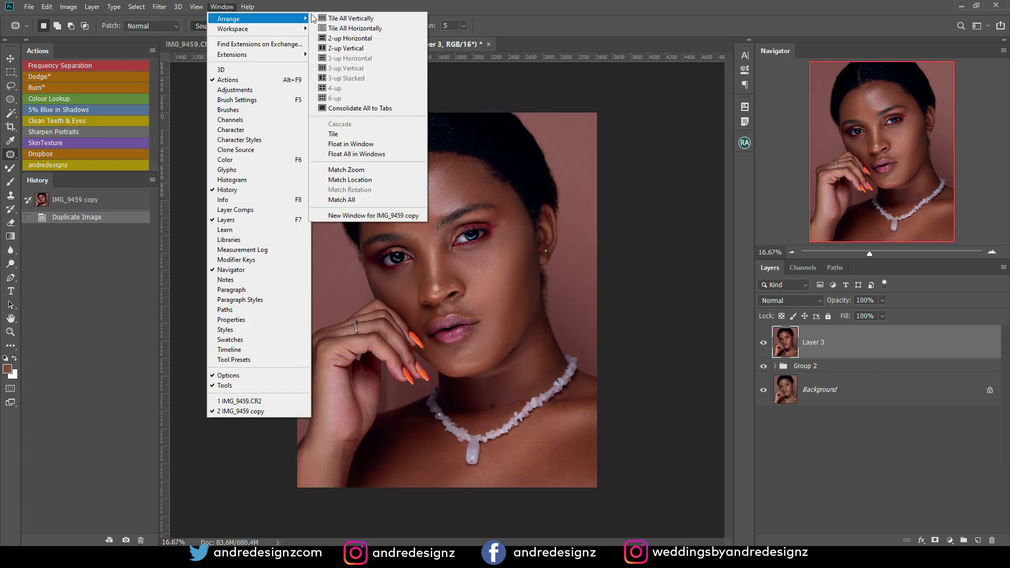
left_click(351, 48)
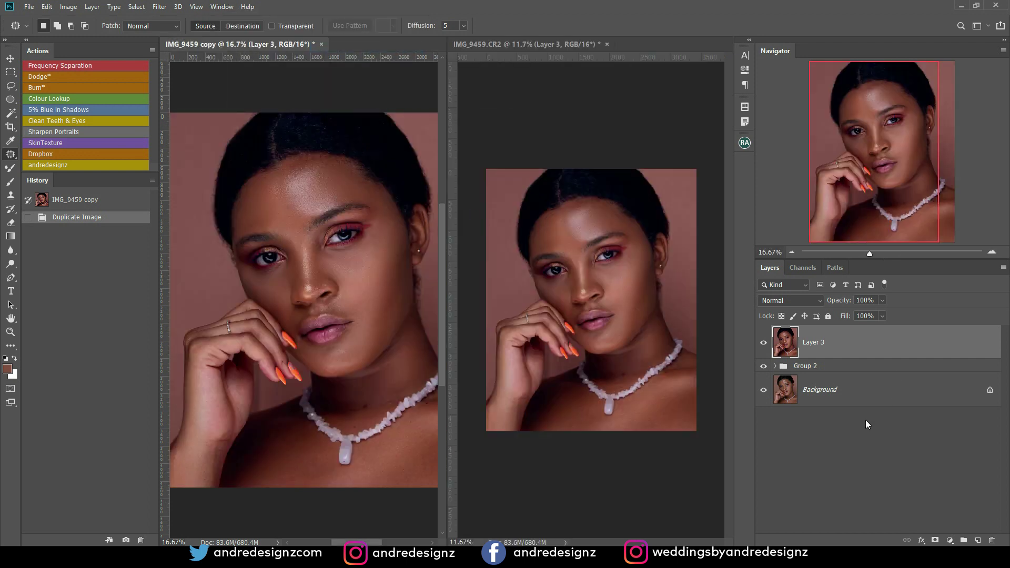
left_click(765, 390, "alt")
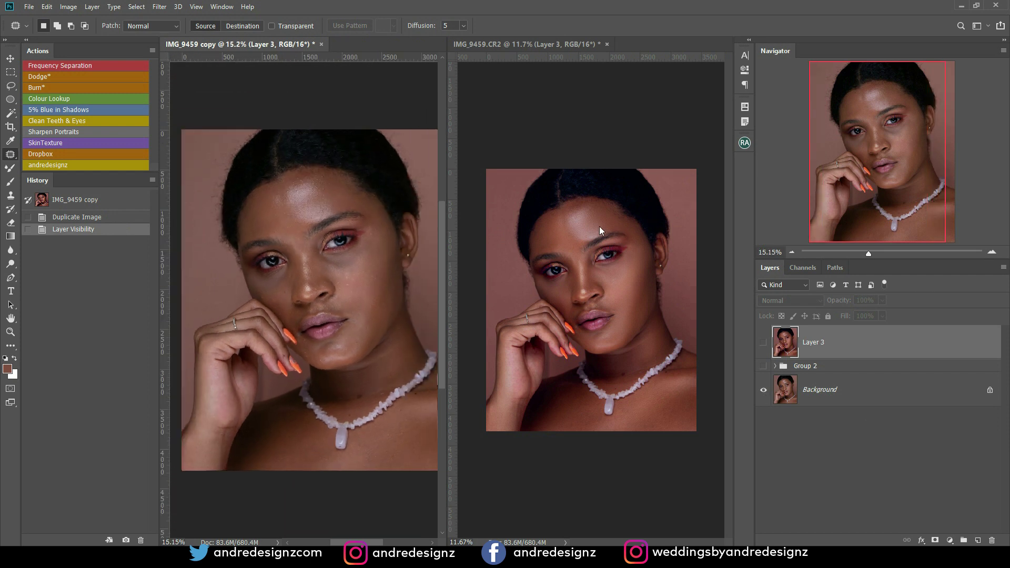
Step: Enlarge the view of IMG_9459.CR2 to about 15.5% beside the copy, deselect its selection and switch to the Move tool
left_click(601, 226)
scroll(601, 227, "up", 3)
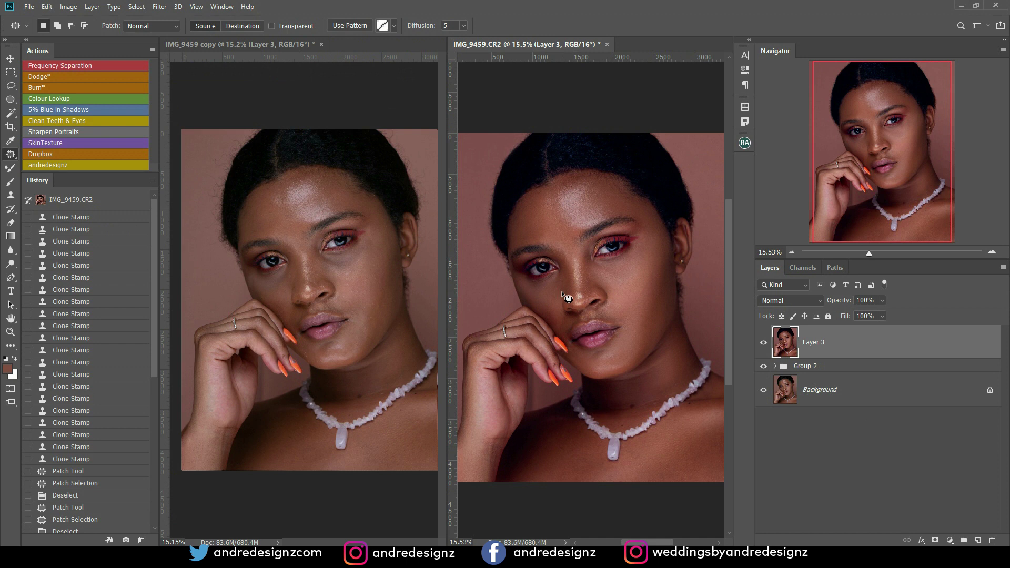
key("ctrl+d")
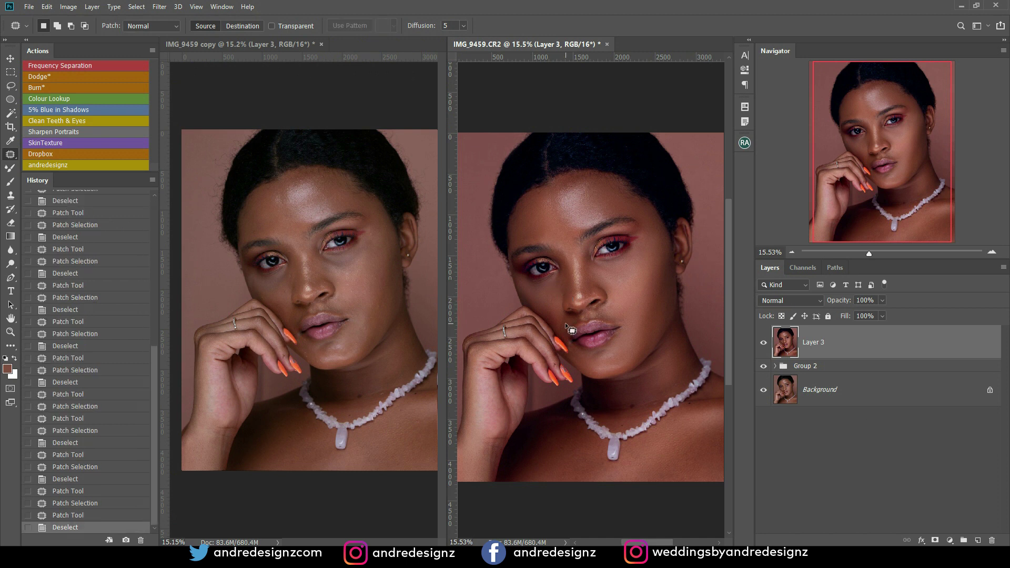
left_click(10, 58)
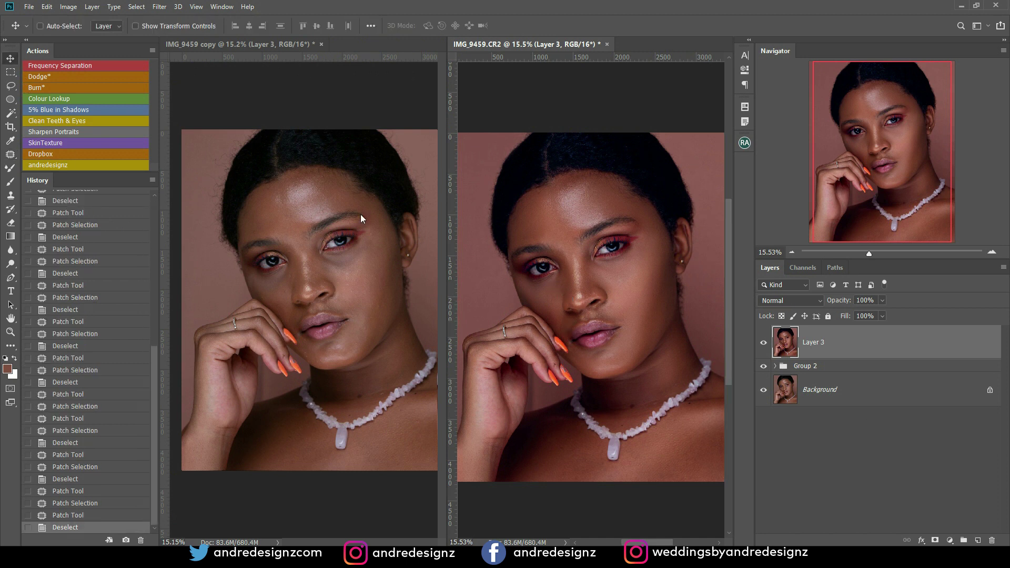